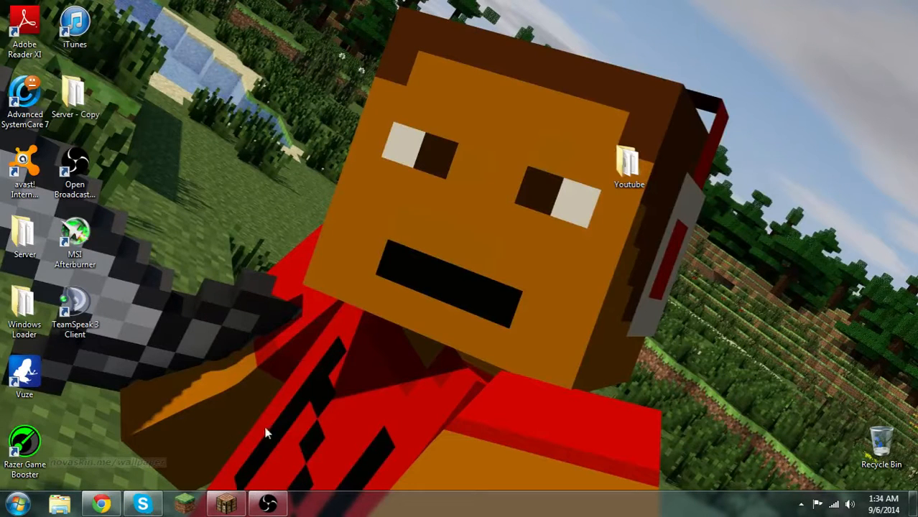
click(108, 502)
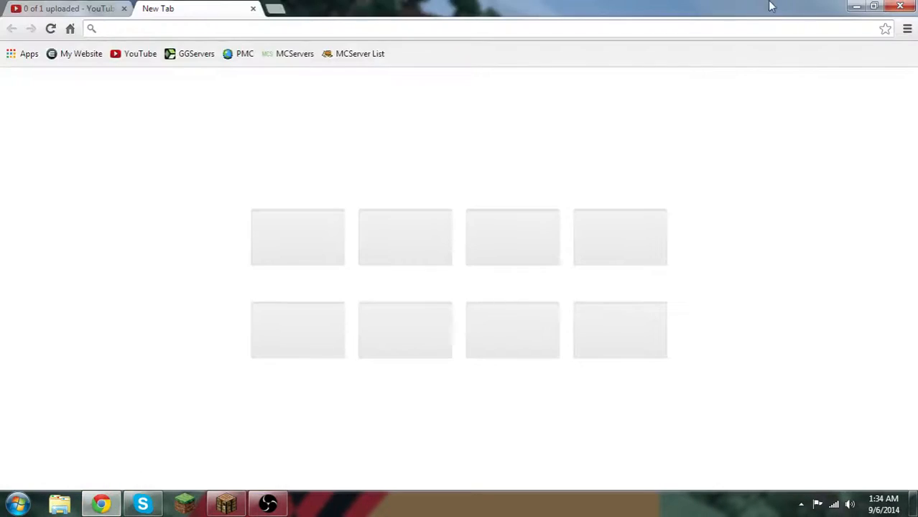
click(849, 7)
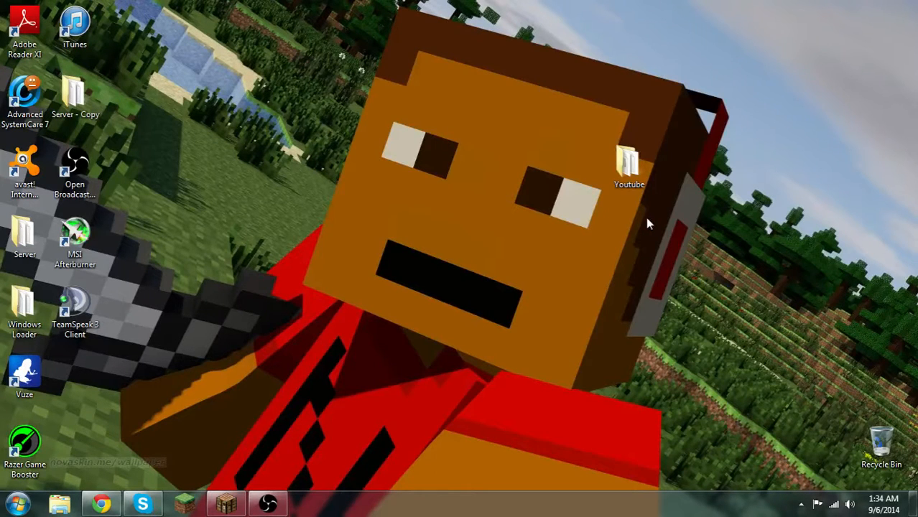
key(super)
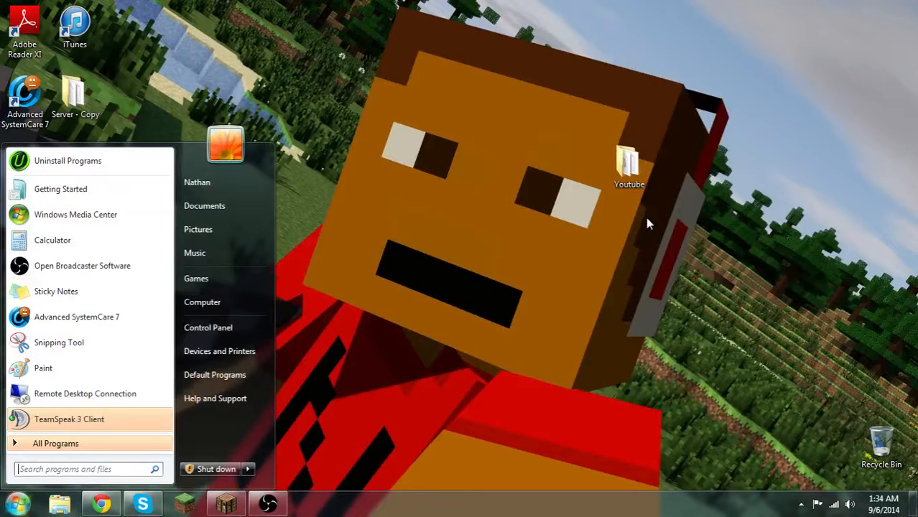
key(super)
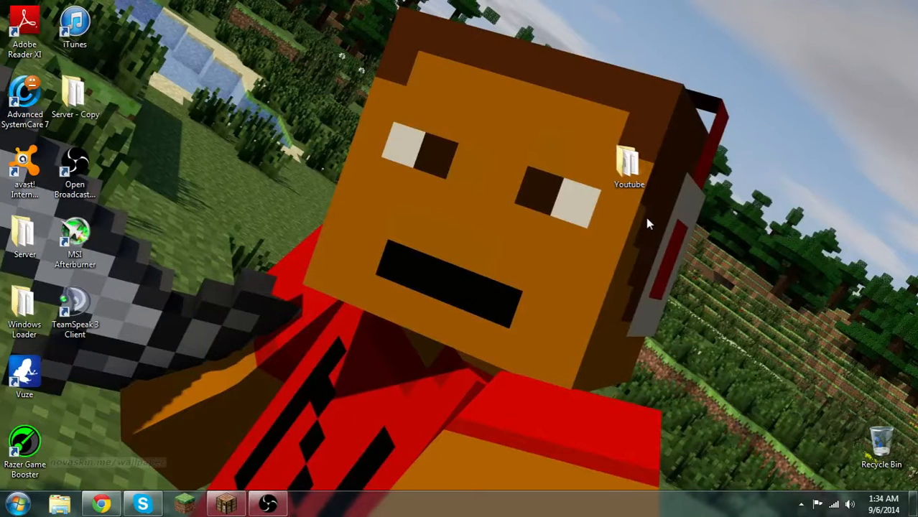
key(super+r)
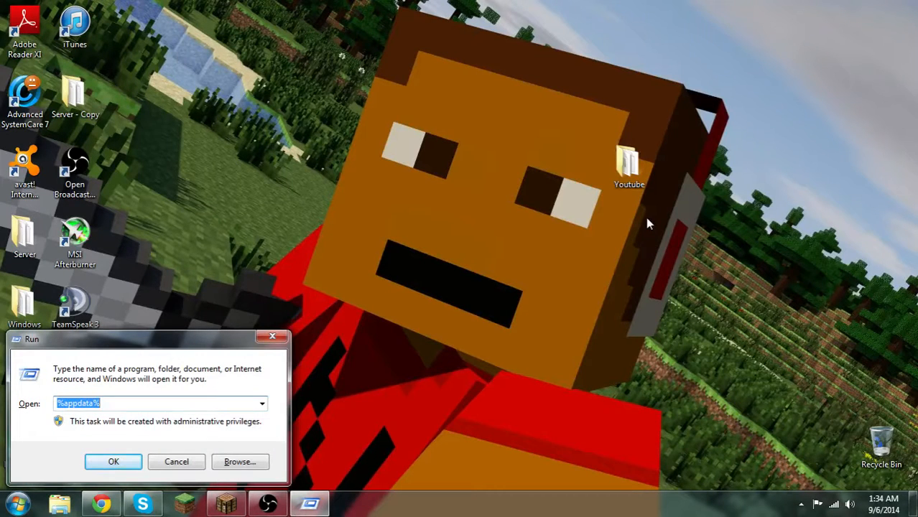
text(cmd)
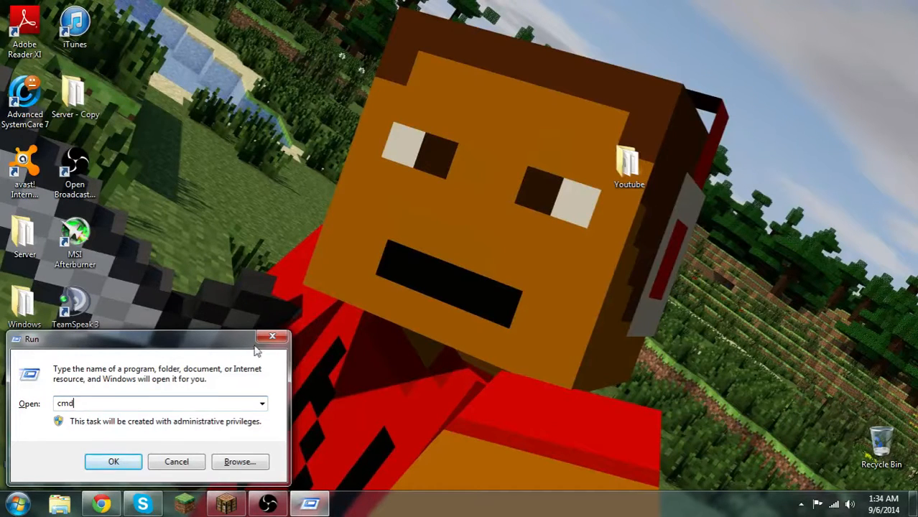
click(59, 513)
click(273, 336)
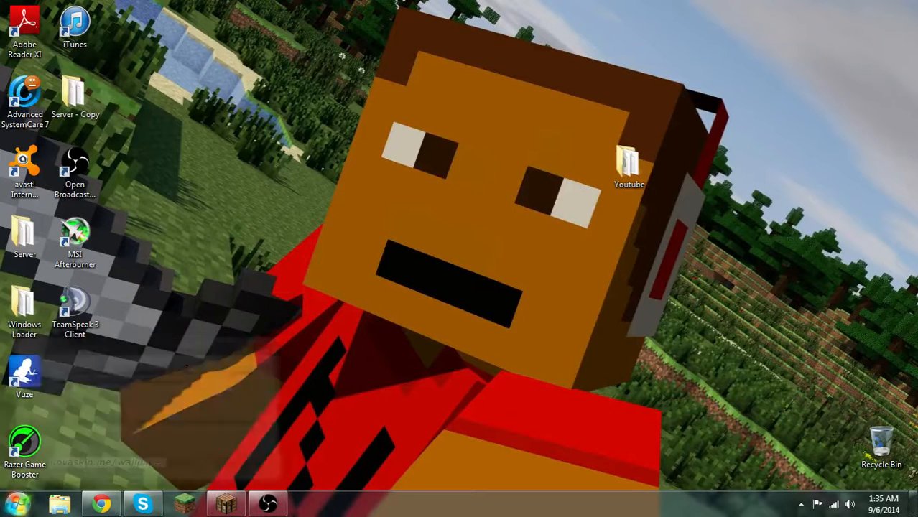
Find the Run dialog by searching for "run" and use it to launch cmd
click(18, 504)
text(run)
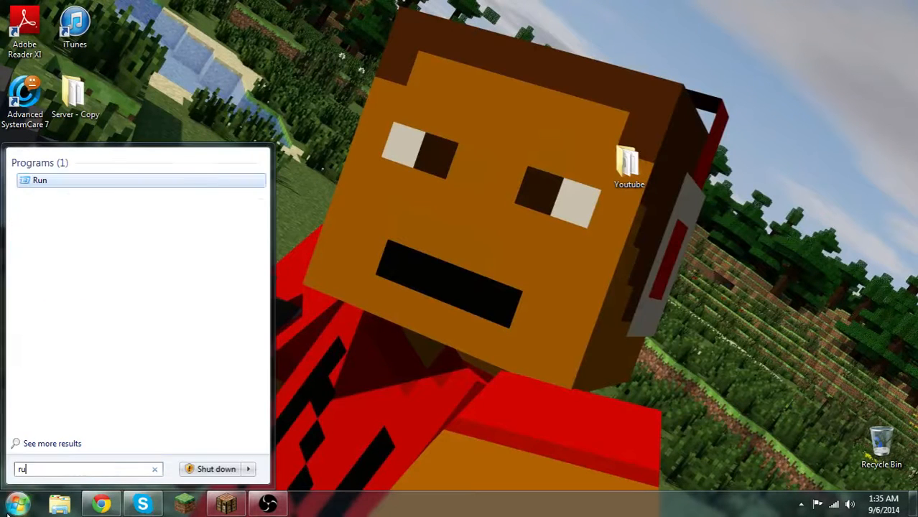
click(38, 180)
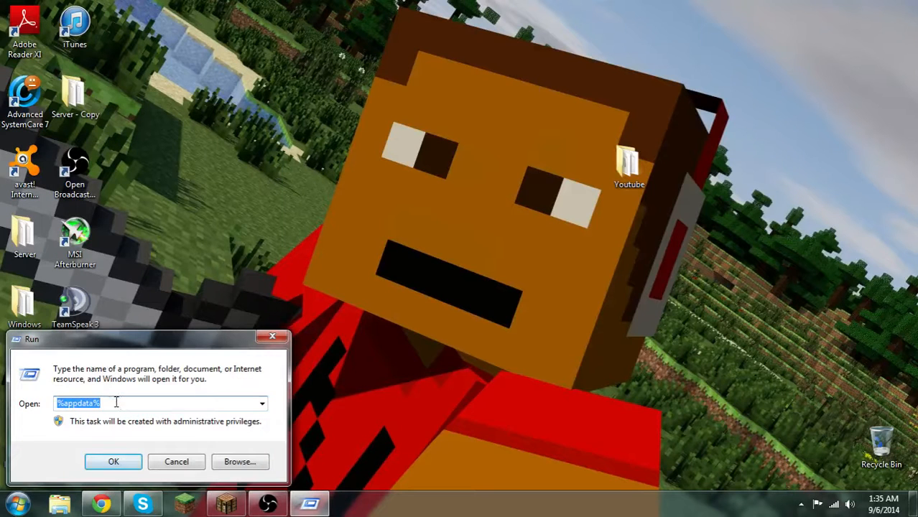
text(cmd)
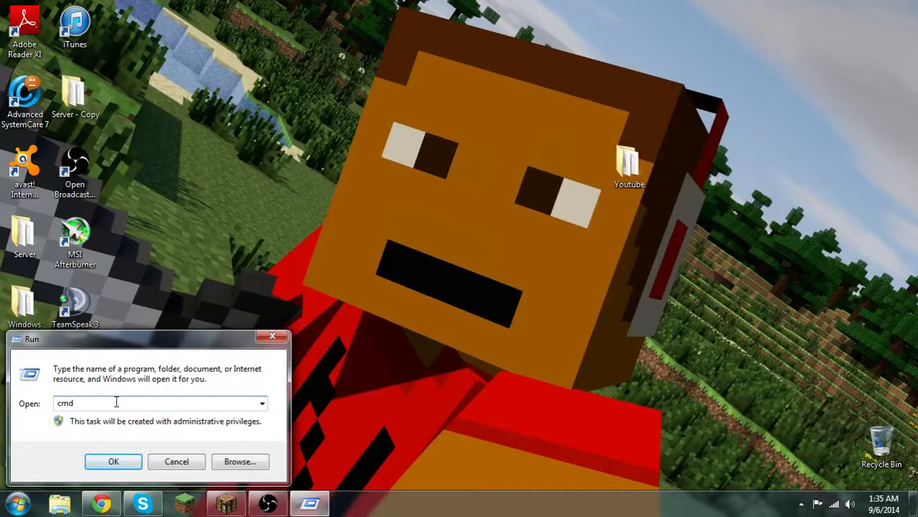
key(Return)
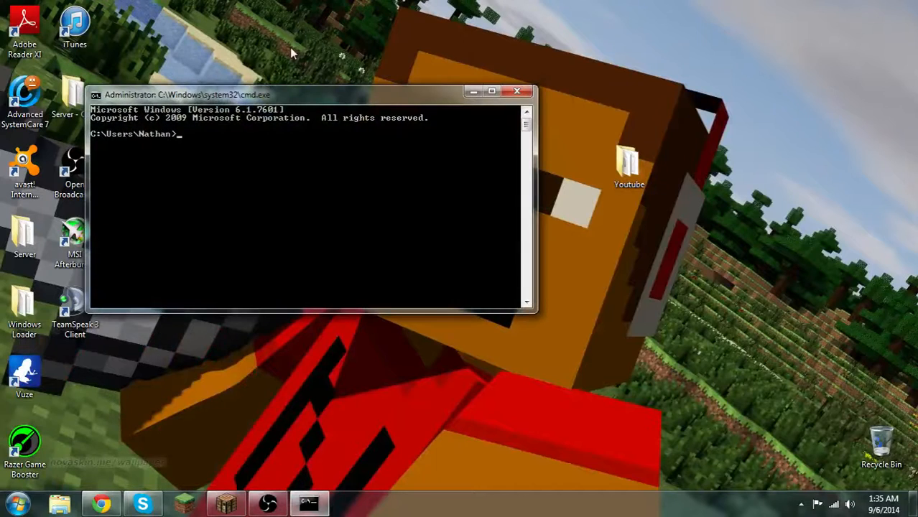
Reposition the Command Prompt window and run ipconfig in it to look up the default gateway address
drag(298, 96, 341, 82)
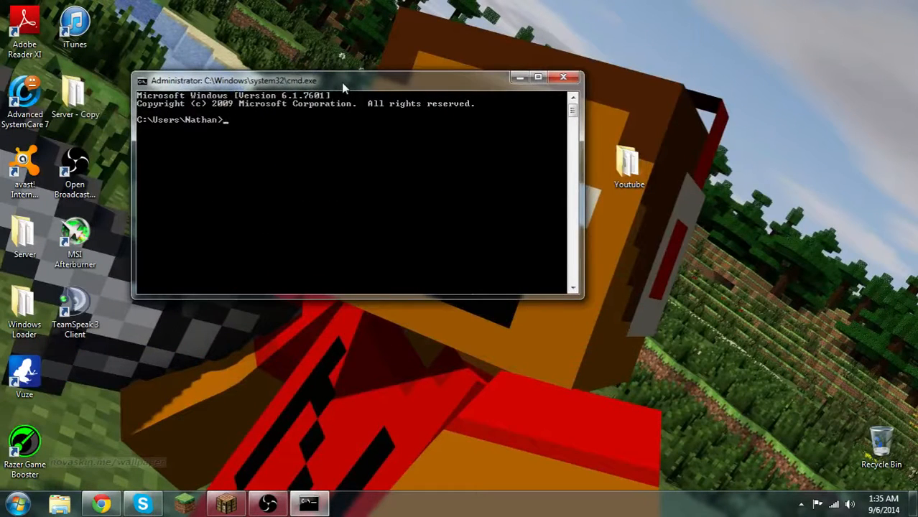
text(ipconfig)
key(Return)
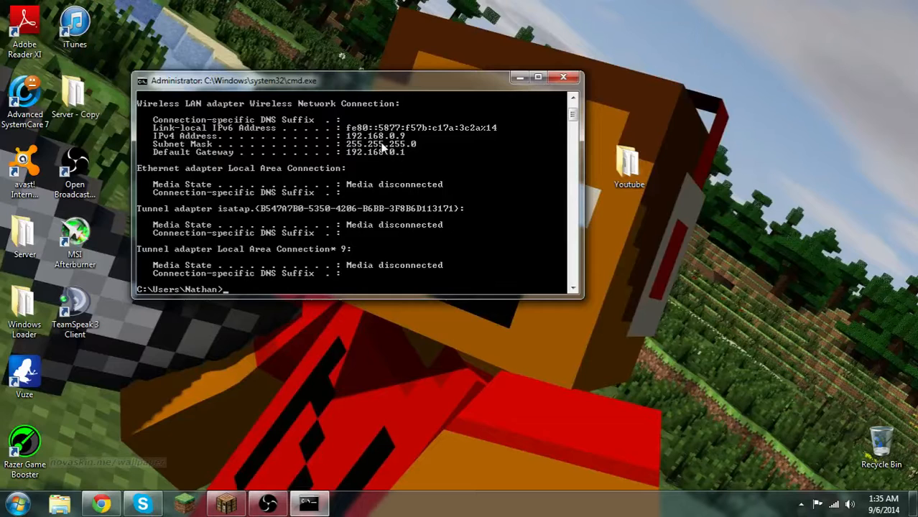
Switch to the Chrome window with the empty new tab
click(108, 504)
text(user)
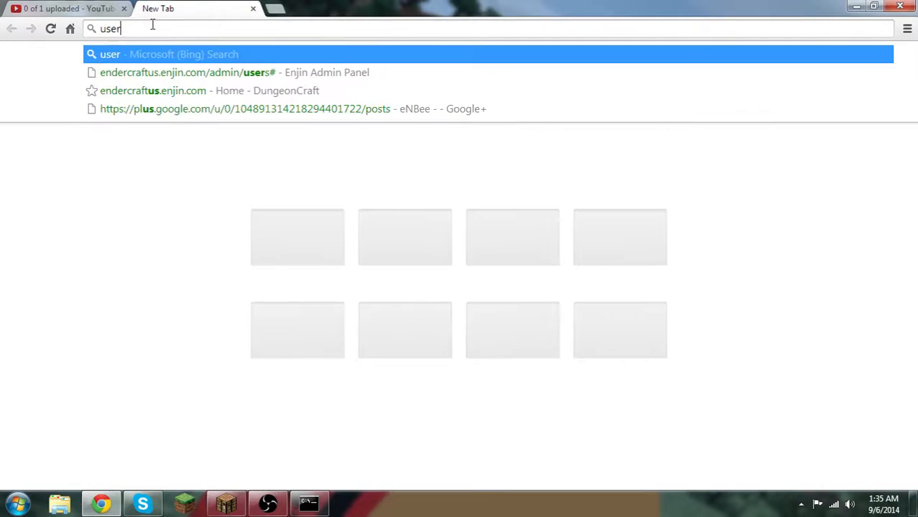
key(BackSpace)
key(BackSpace)
key(BackSpace)
key(BackSpace)
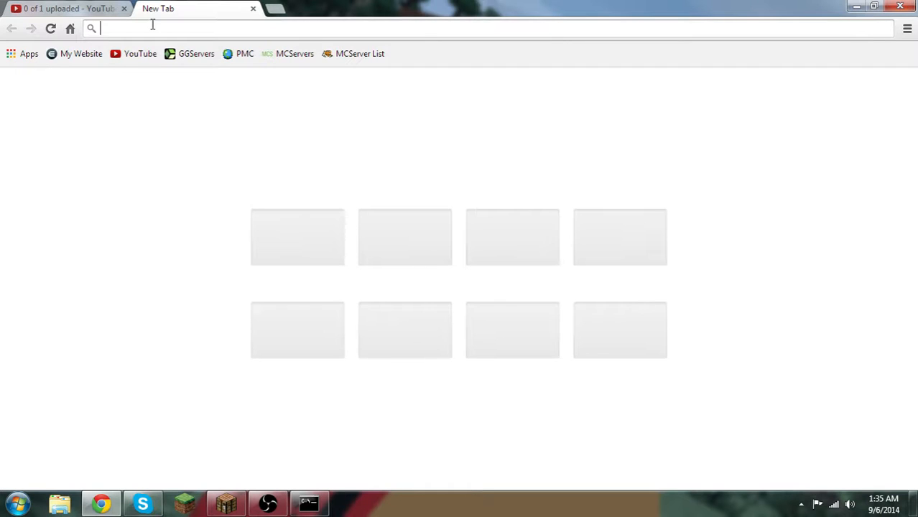
Load the router's web page at 192.168.0.1 in the new tab
text(192.)
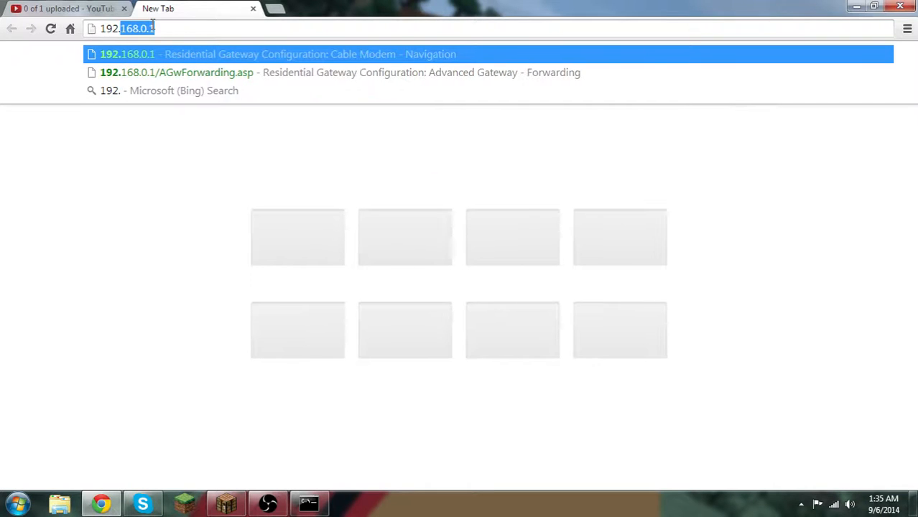
text(168)
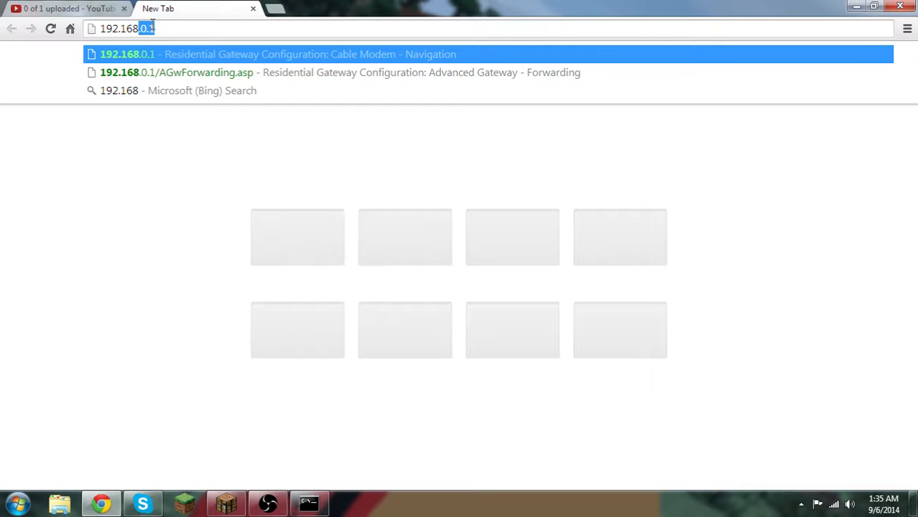
text(.0)
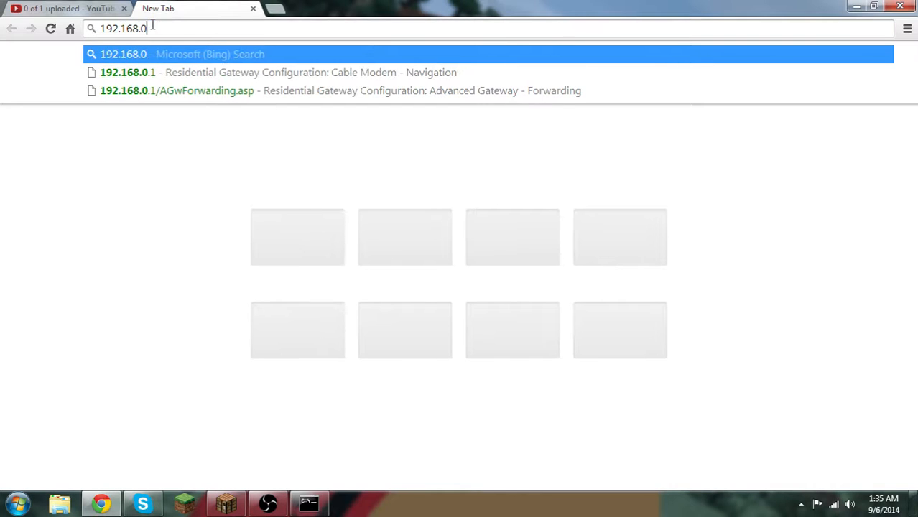
text(.1)
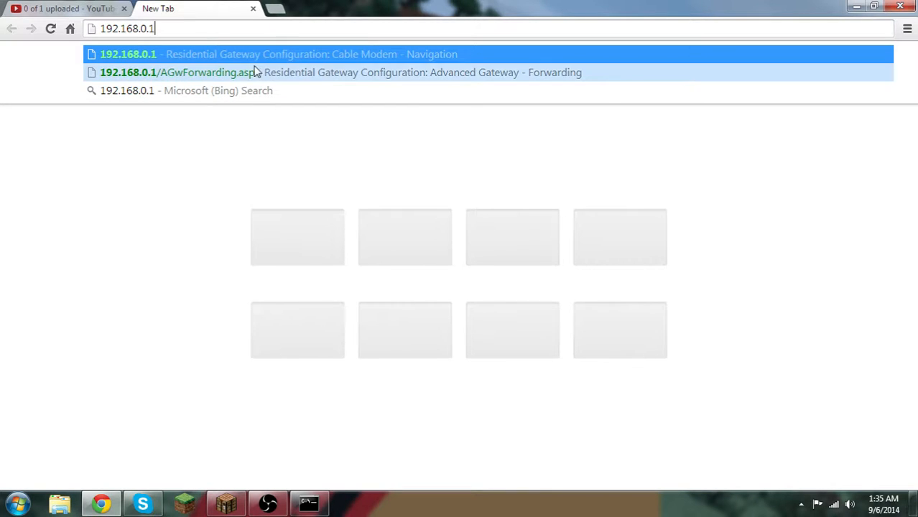
key(Return)
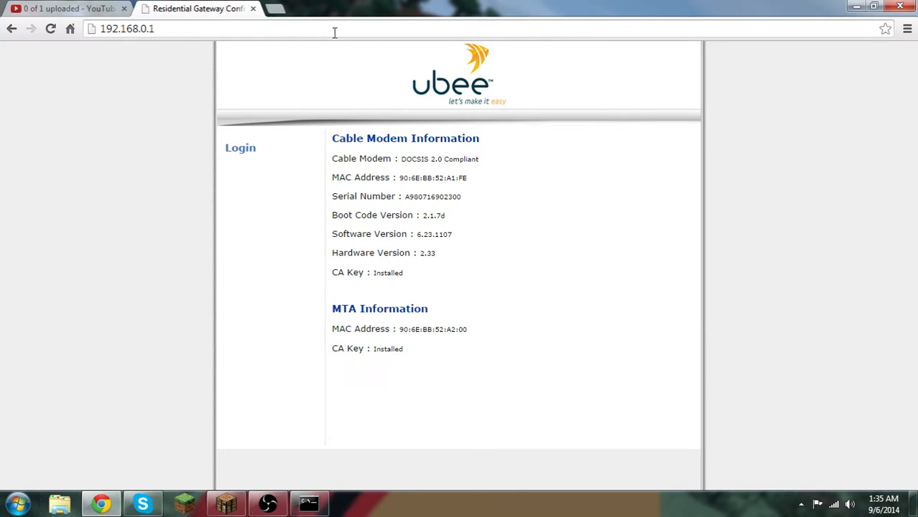
Open the router's login prompt and try to sign in with the user name "user"
click(245, 152)
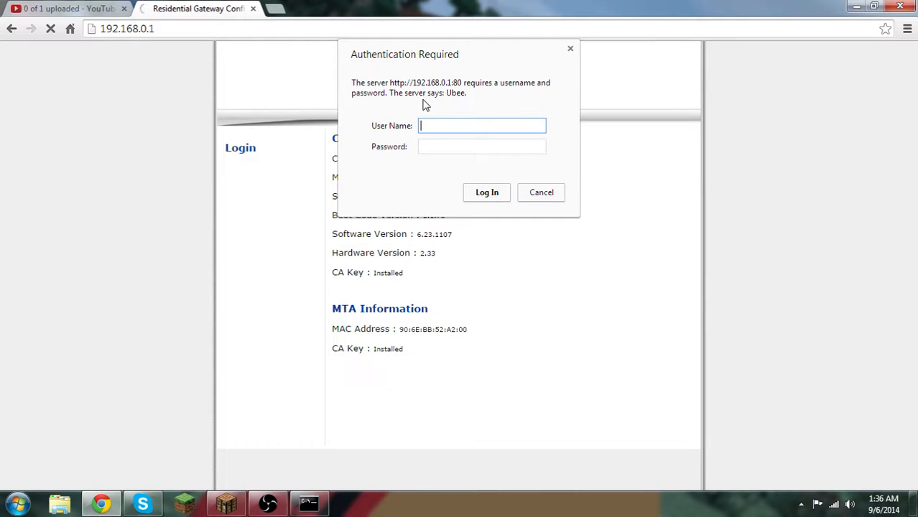
text(user)
key(Return)
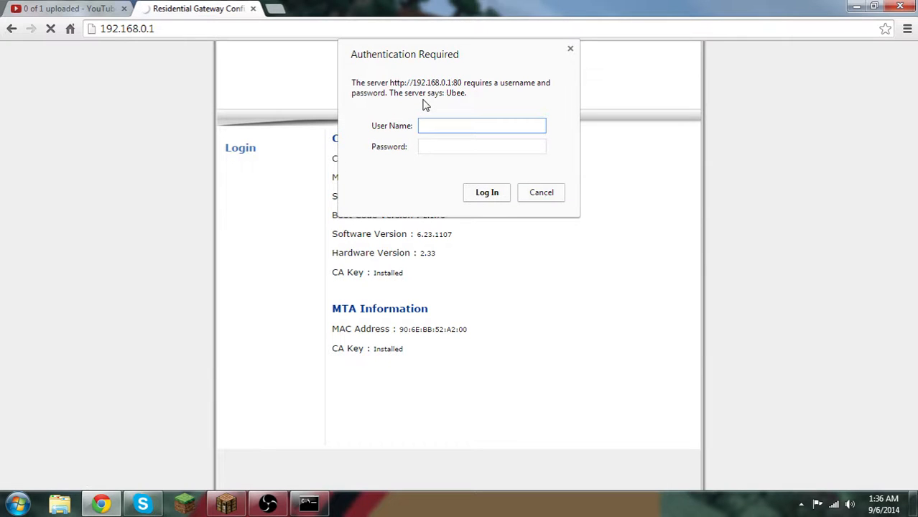
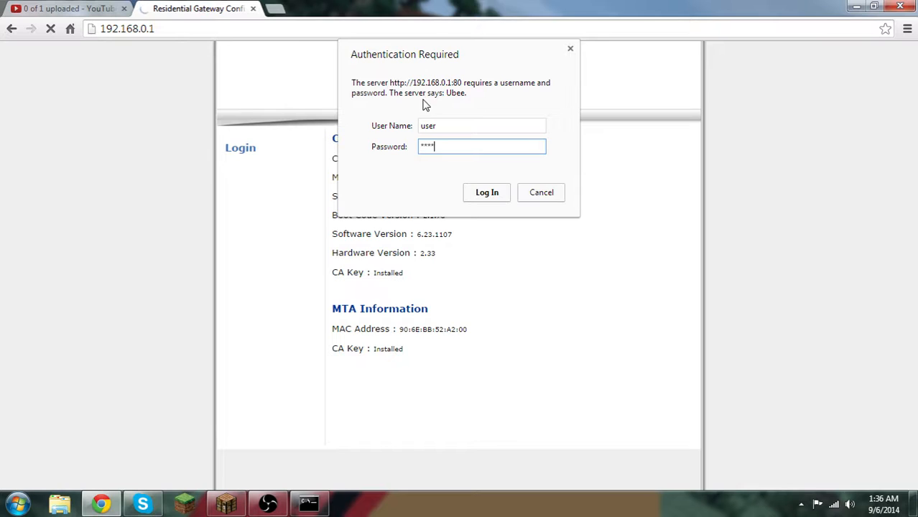
Complete the router login without saving the password in the browser and open the Gateway's Forwarding page
key(Return)
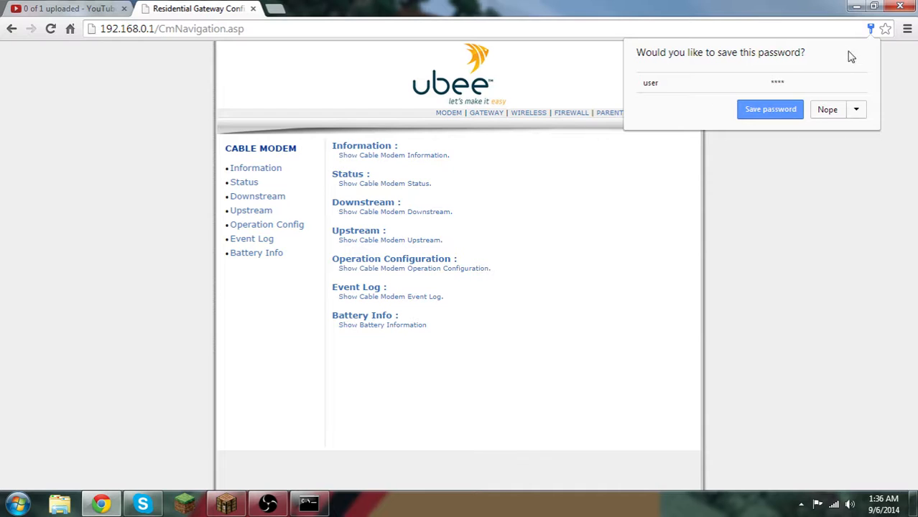
click(842, 114)
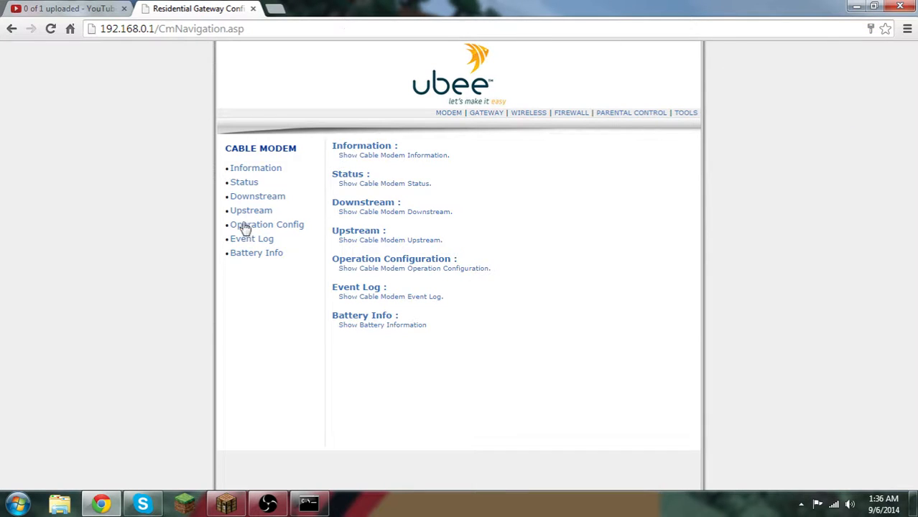
click(492, 115)
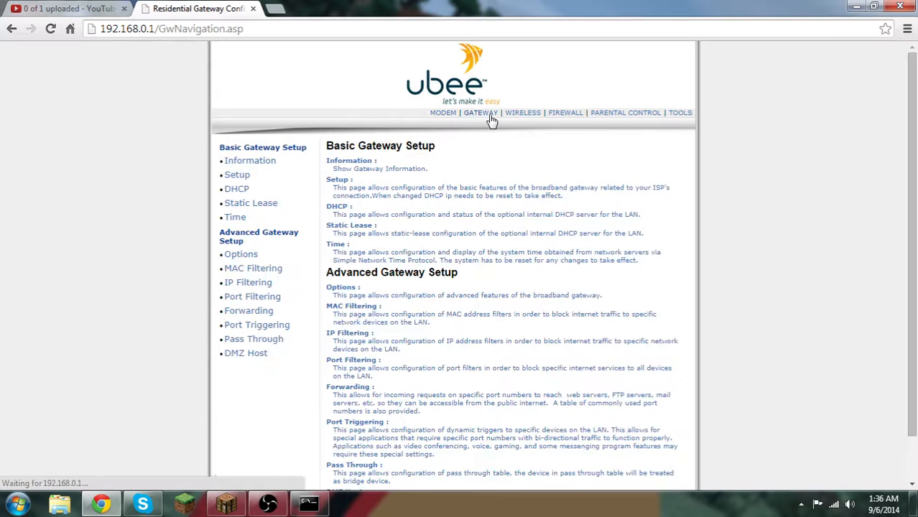
click(251, 312)
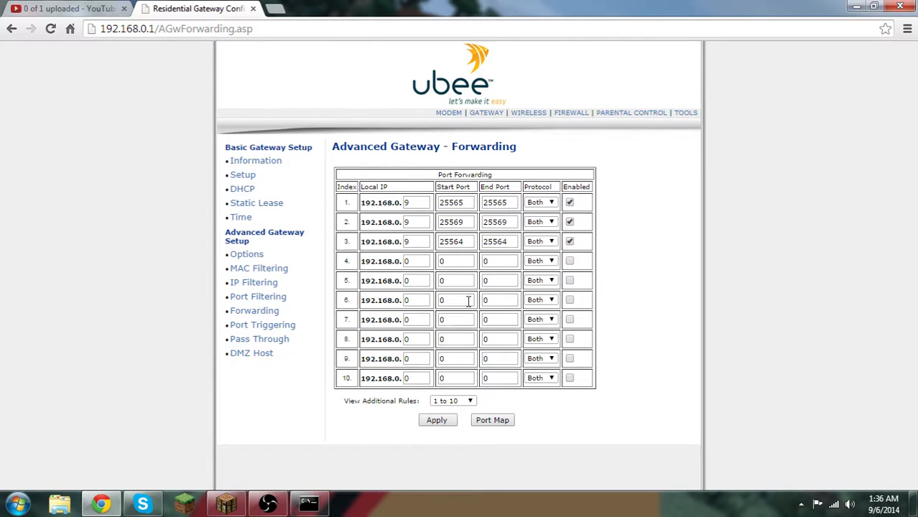
Check the PC's IPv4 address in the Command Prompt's ipconfig output and close that window
mouse_move(304, 505)
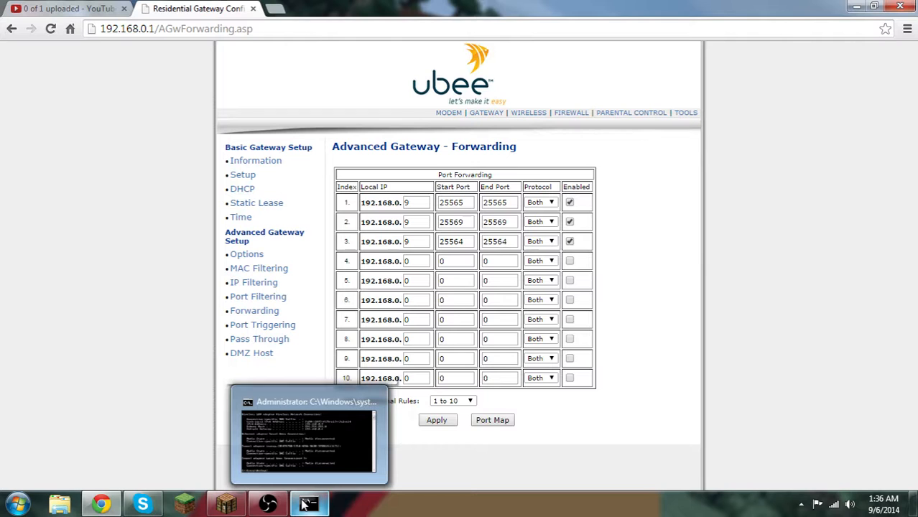
click(309, 434)
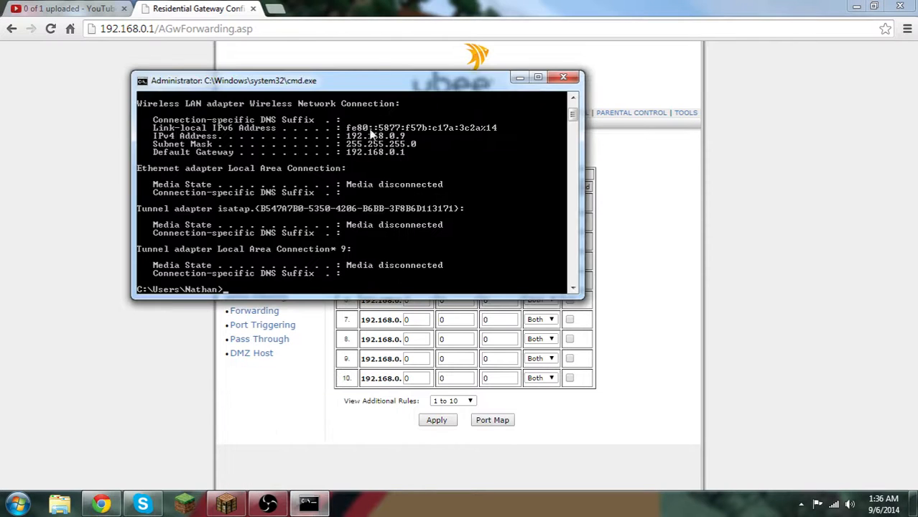
click(563, 76)
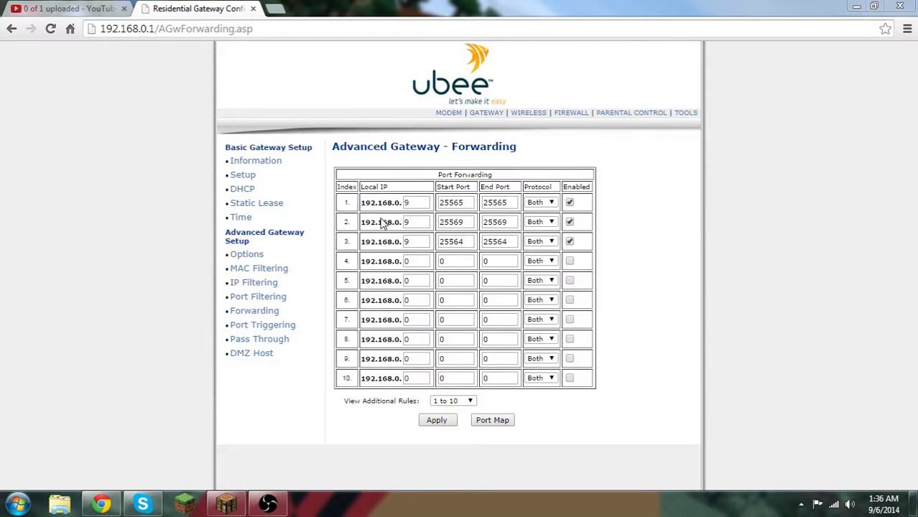
Reset the Local IP ending of port forwarding rules 1, 2 and 3 to 0
double_click(416, 202)
text(0)
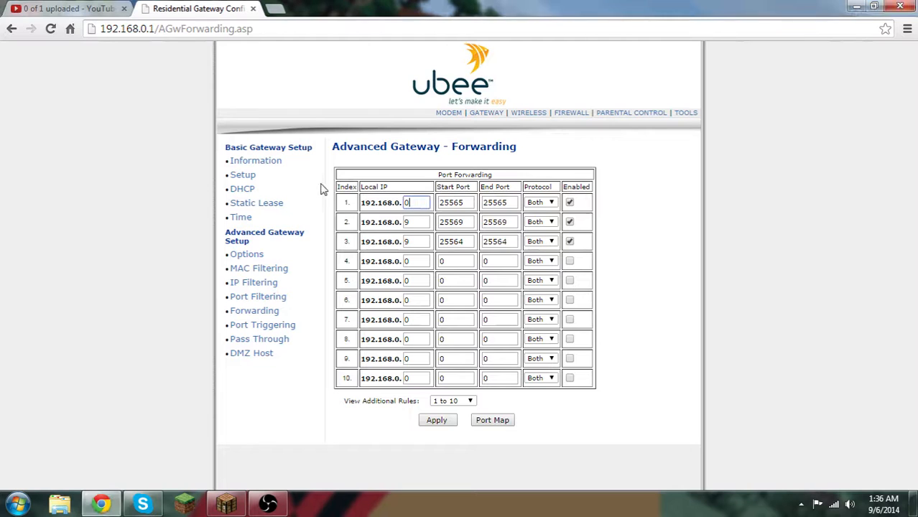
double_click(415, 221)
text(0)
click(447, 261)
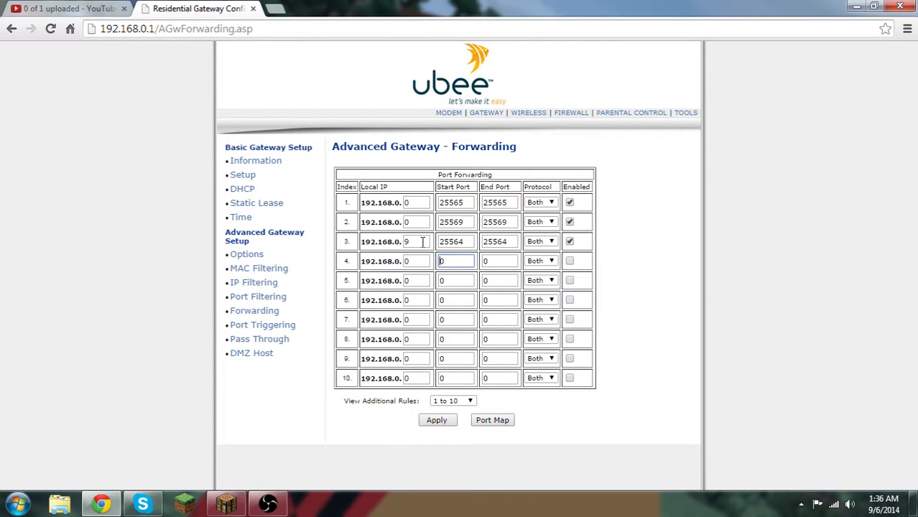
double_click(417, 242)
text(0)
Reset the start and end ports of forwarding rules 1, 2 and 3 to 0
double_click(463, 222)
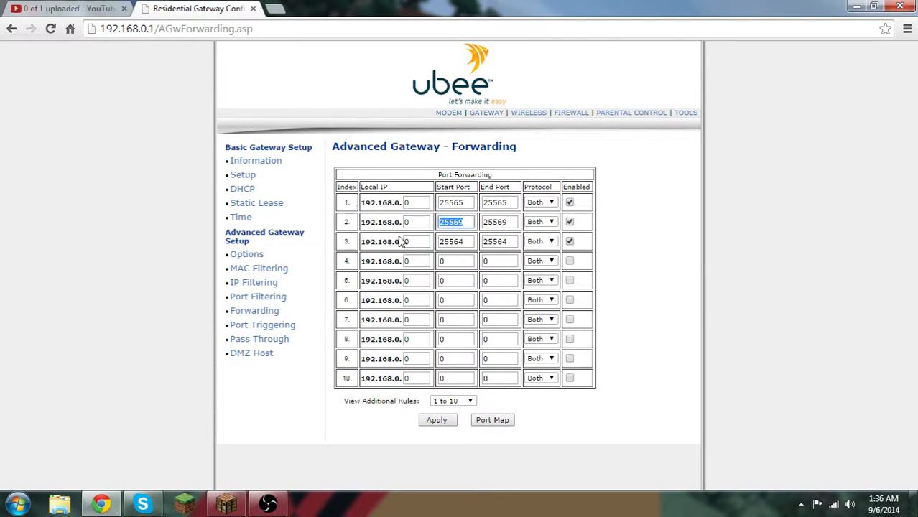
text(0)
double_click(466, 242)
text(0)
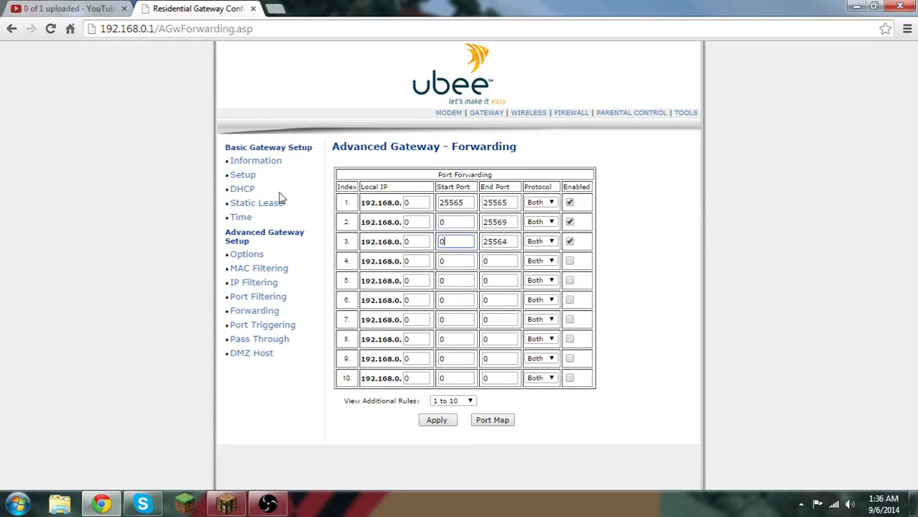
double_click(502, 221)
text(0)
double_click(499, 241)
text(0)
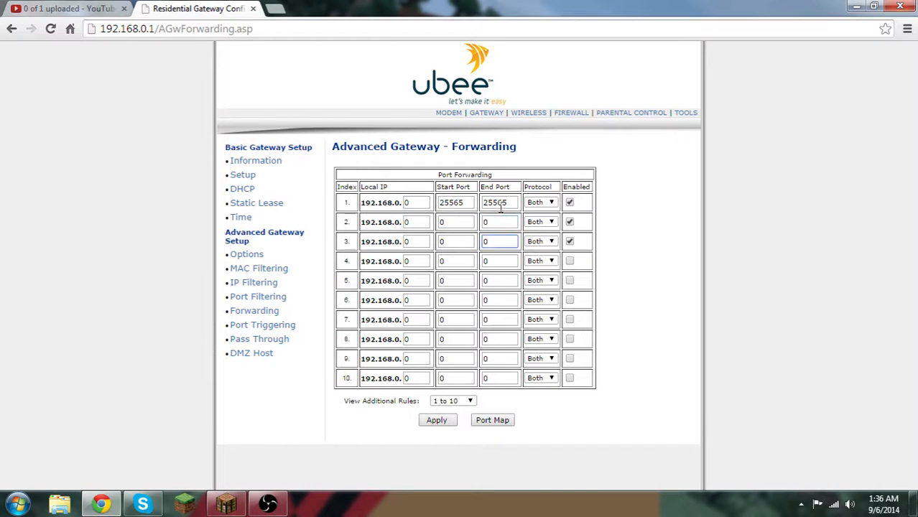
double_click(500, 203)
text(0)
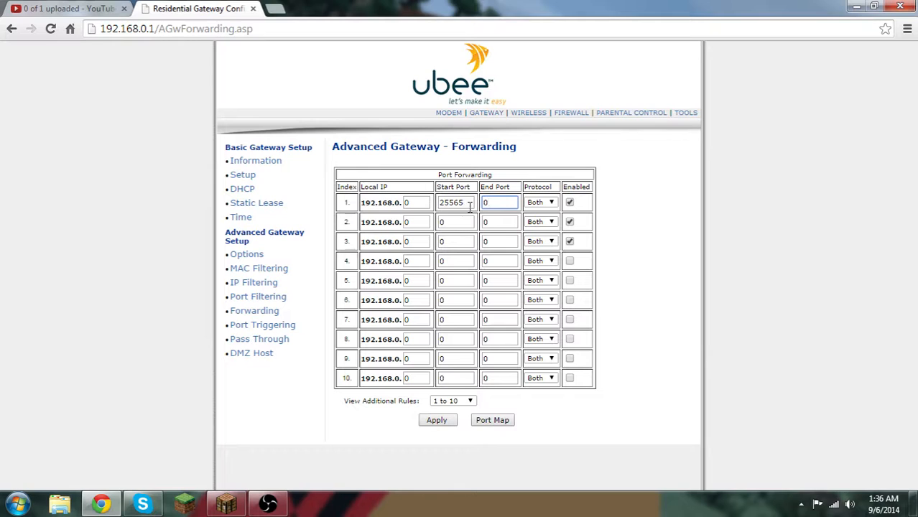
double_click(468, 204)
text(0)
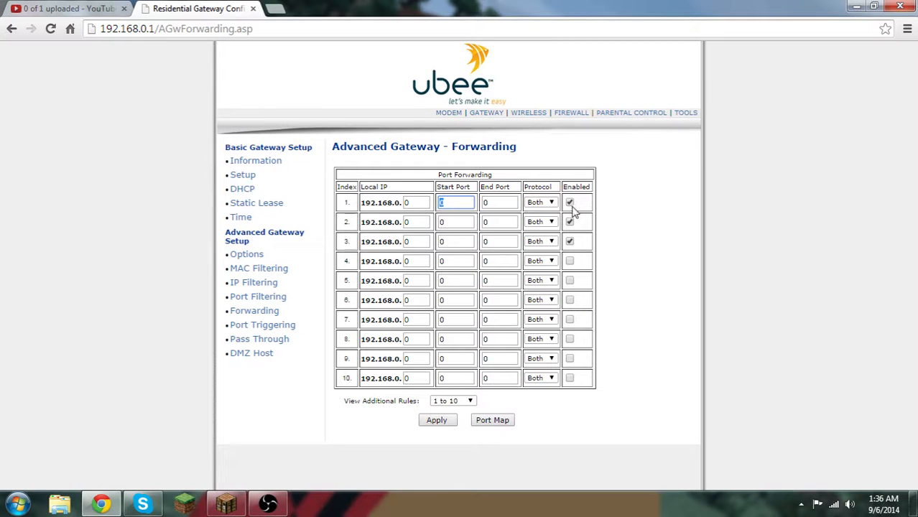
Disable port forwarding rules 1, 2 and 3
click(570, 203)
click(570, 223)
click(570, 242)
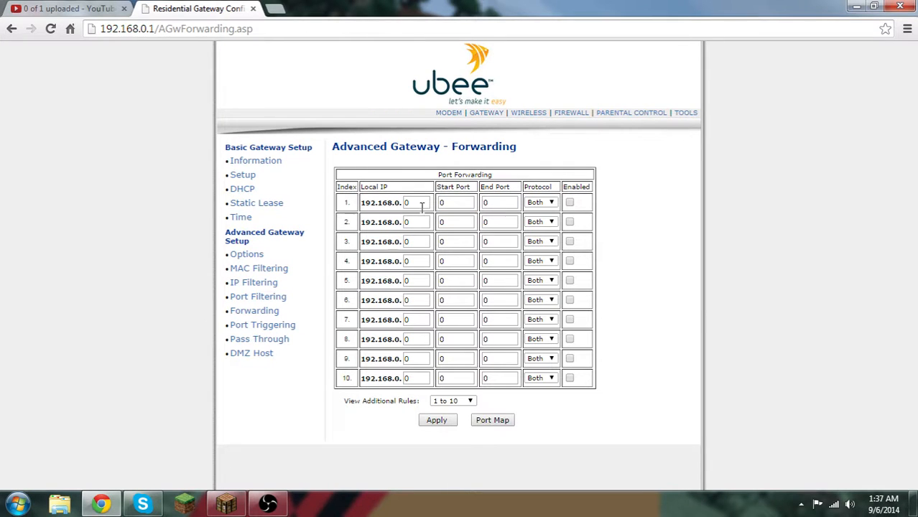
Open a new Command Prompt, run ipconfig to look up the PC's IPv4 address, and minimize the window
mouse_move(143, 504)
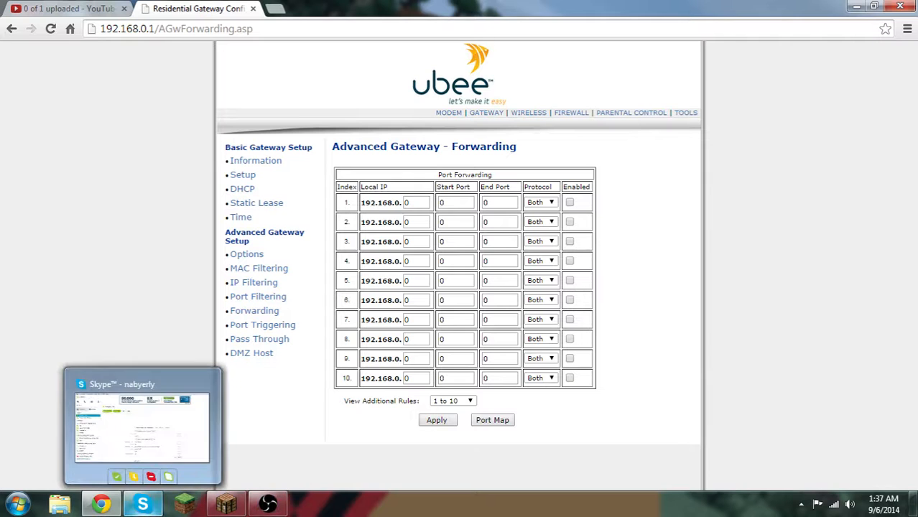
key(super+r)
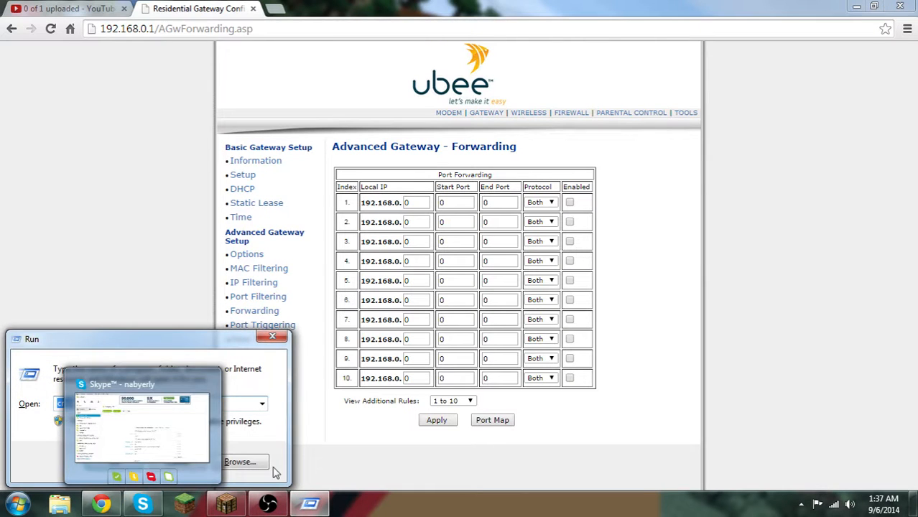
key(Return)
text(ipconfi)
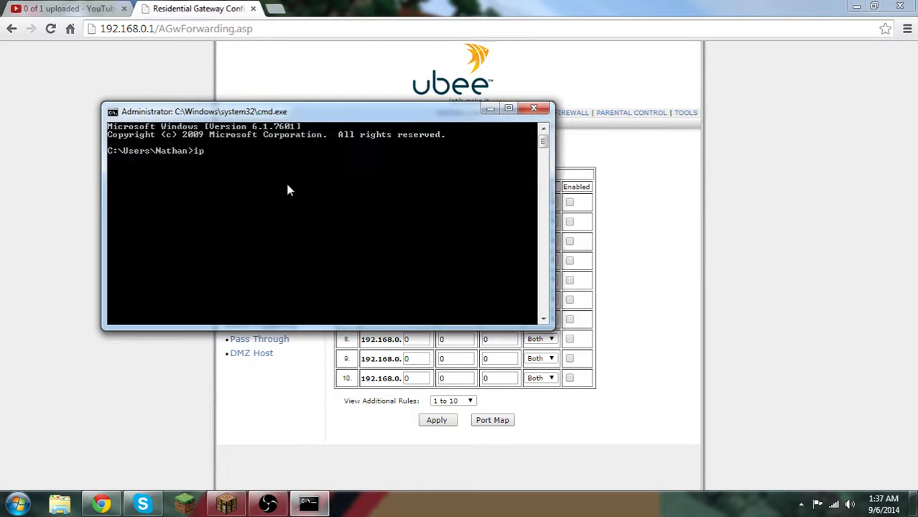
key(BackSpace)
key(BackSpace)
key(BackSpace)
text(nfig)
key(BackSpace)
key(BackSpace)
text(ig)
key(Return)
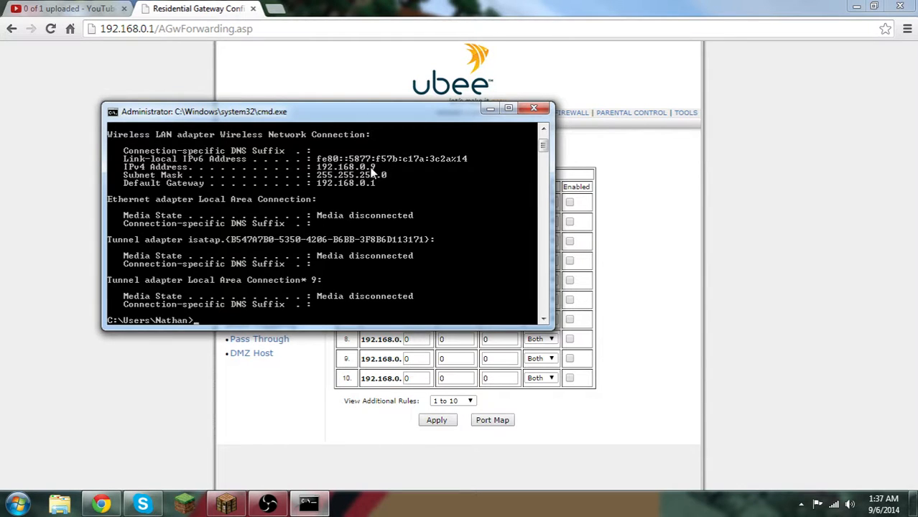
click(489, 109)
Fill in forwarding rule 1 with Local IP ending 9 and start and end port 25565
click(420, 201)
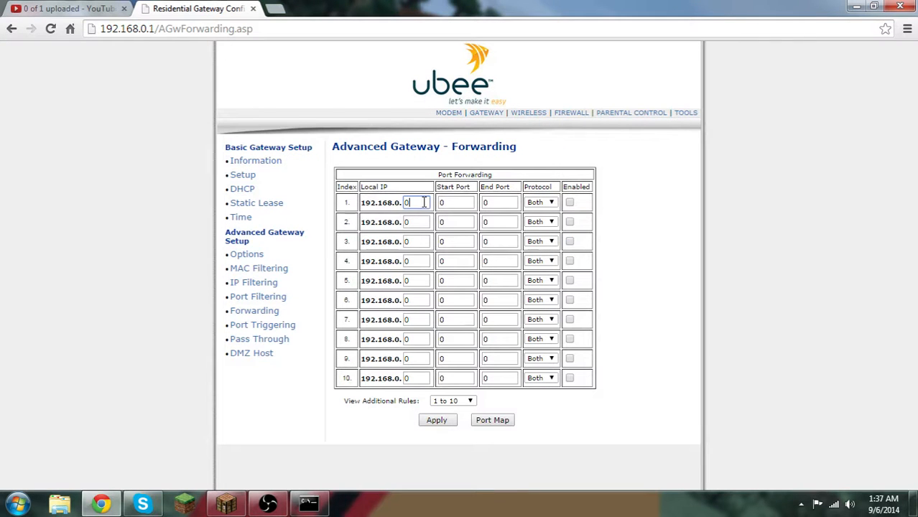
text(9)
click(466, 200)
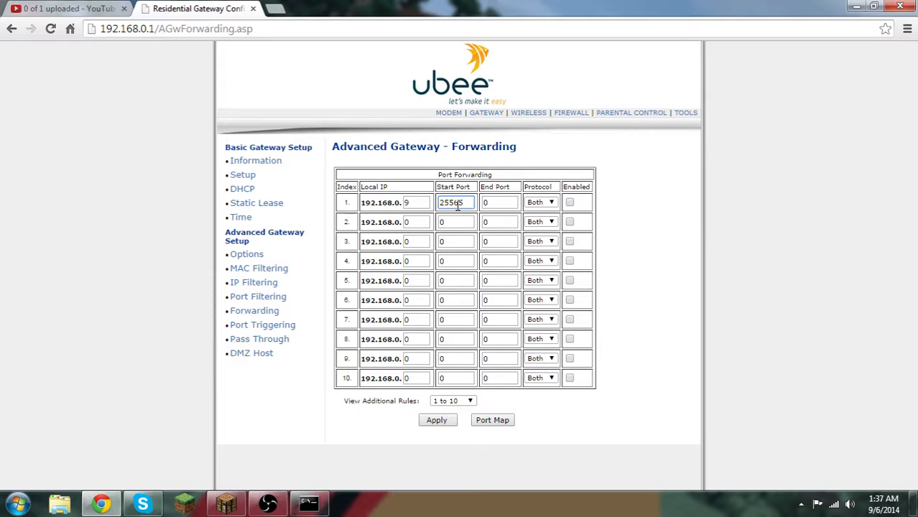
click(511, 202)
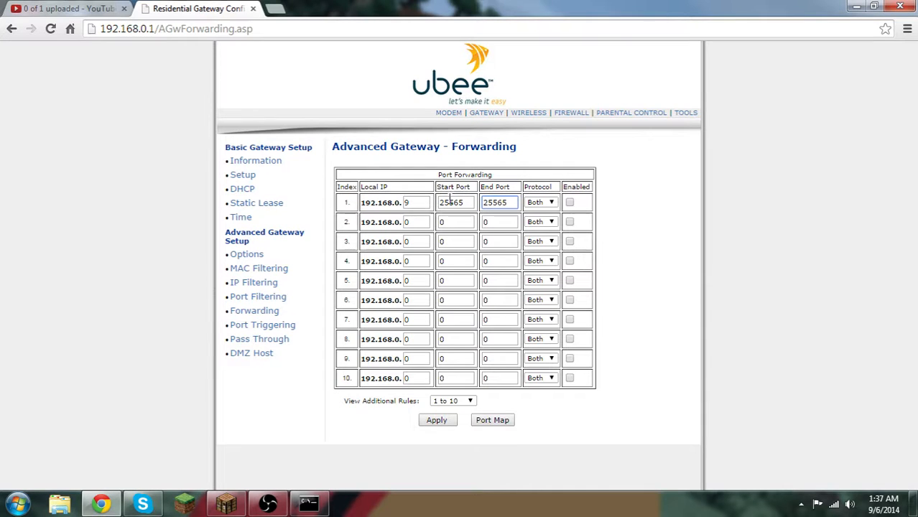
Set the protocol of forwarding rule 1 to TCP and of rule 2 to UDP
click(553, 205)
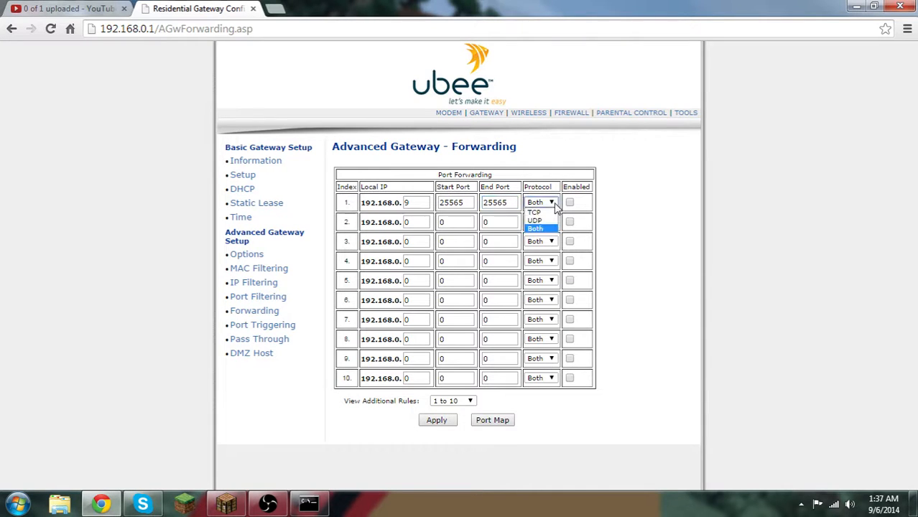
click(553, 205)
click(553, 205)
click(534, 213)
click(545, 222)
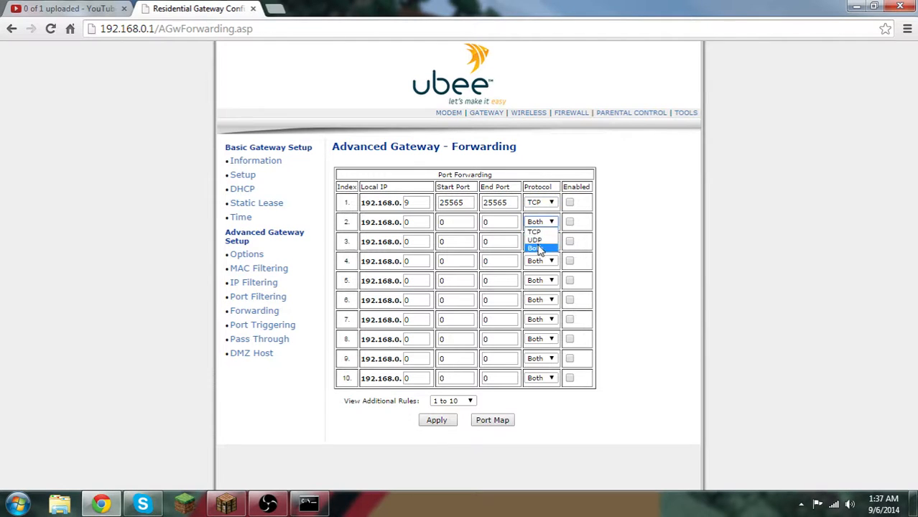
click(539, 249)
click(543, 222)
click(534, 240)
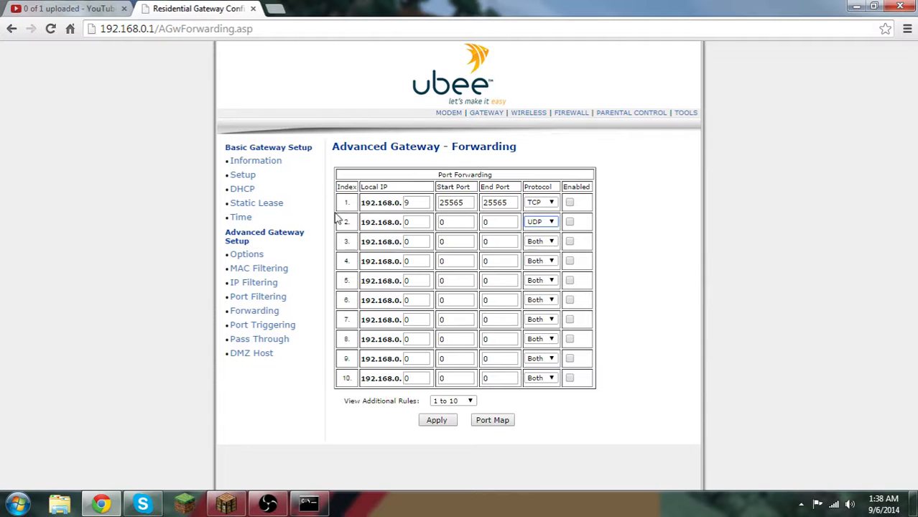
Return the protocol of forwarding rules 1 and 2 to Both
click(537, 224)
click(539, 249)
click(540, 204)
click(544, 230)
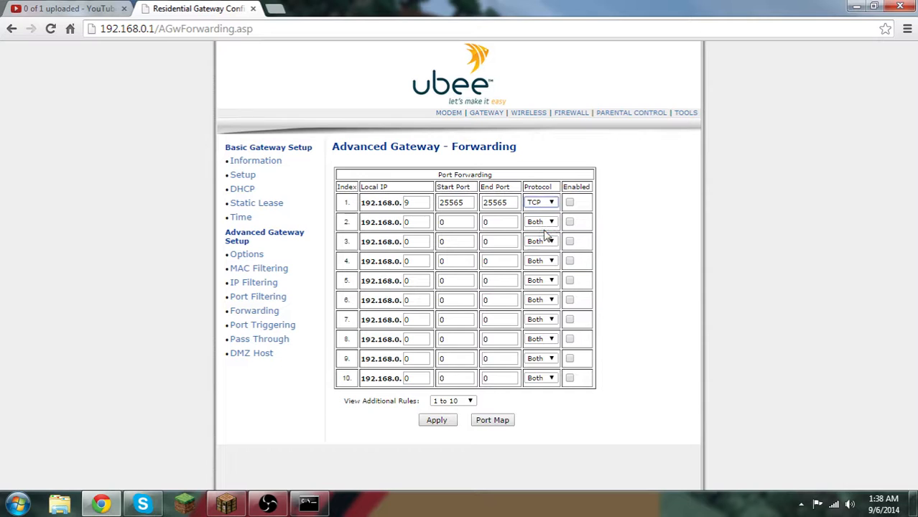
Enable forwarding rule 1 and apply the settings, closing the router's browser tab when done
click(570, 204)
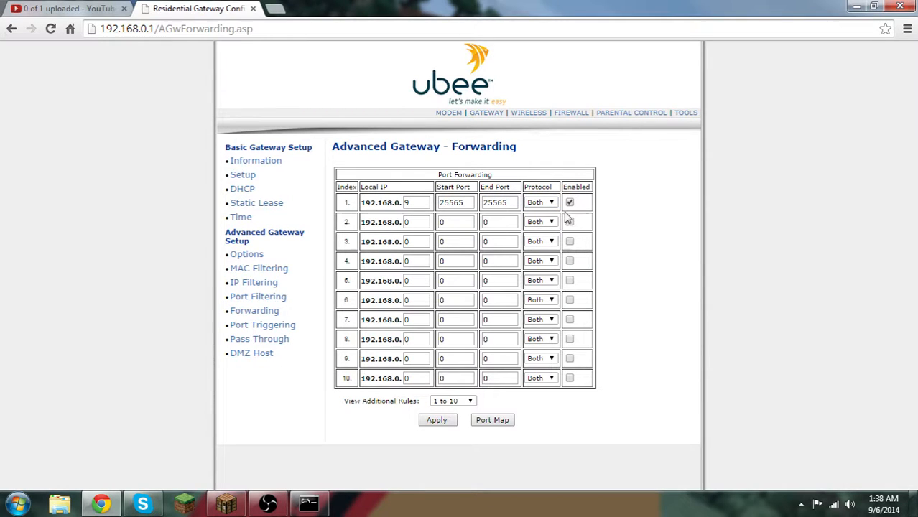
click(432, 421)
click(253, 9)
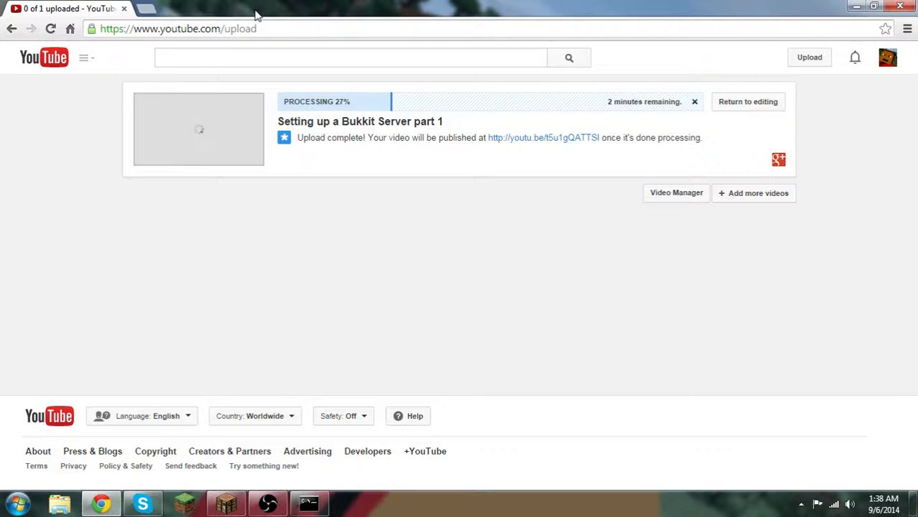
click(147, 8)
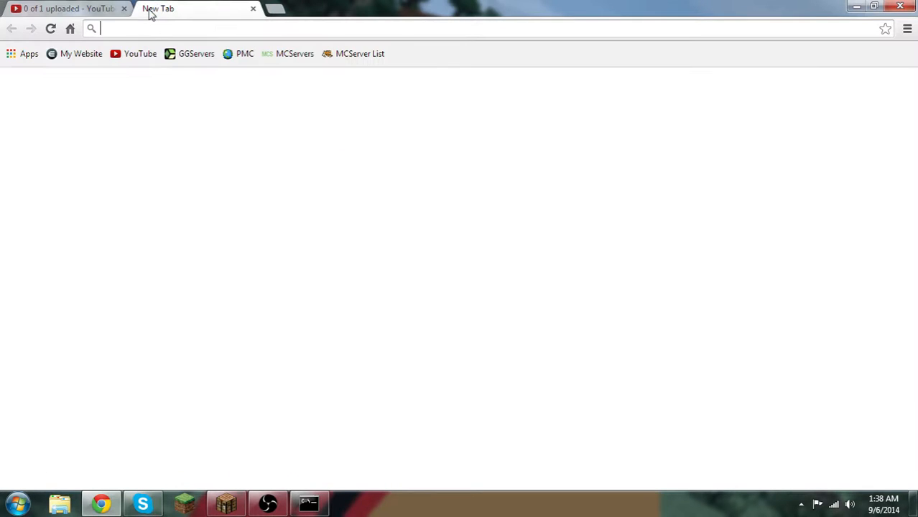
text(ip)
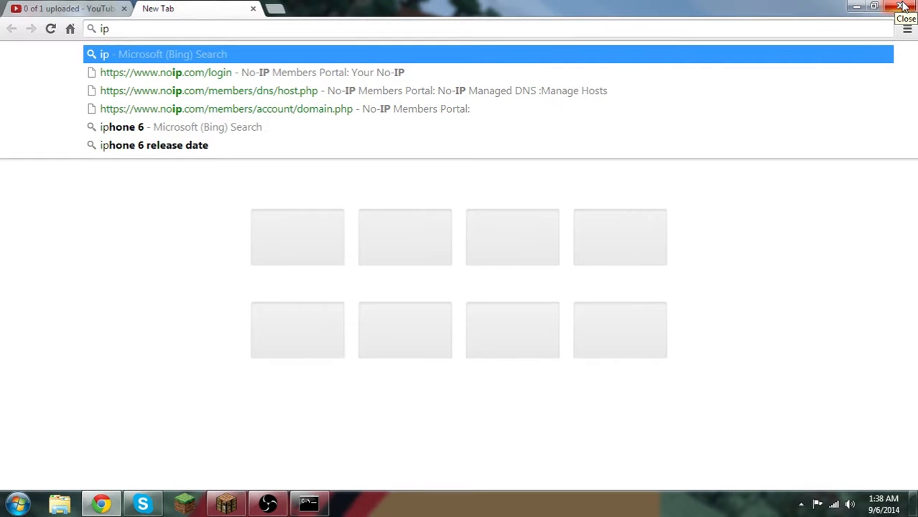
click(254, 9)
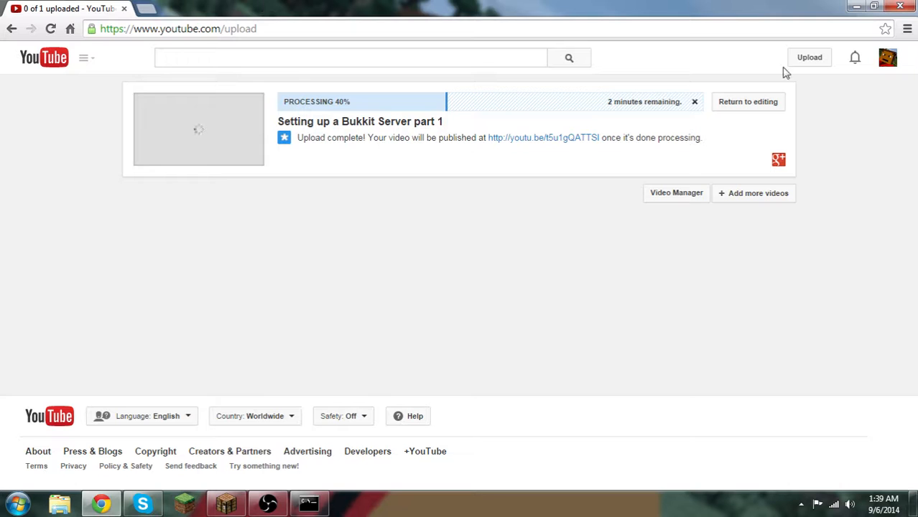
Minimize the Chrome window and bring up the Command Prompt window with the ipconfig output
click(873, 5)
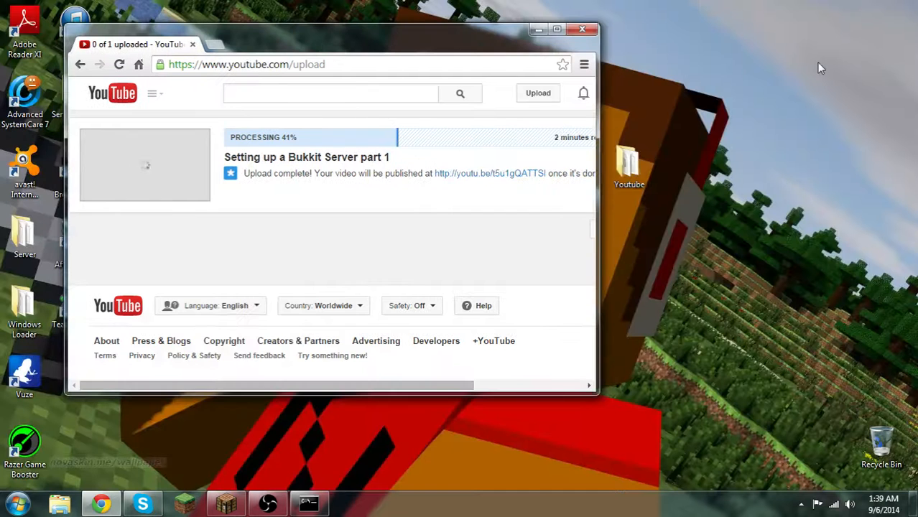
click(539, 29)
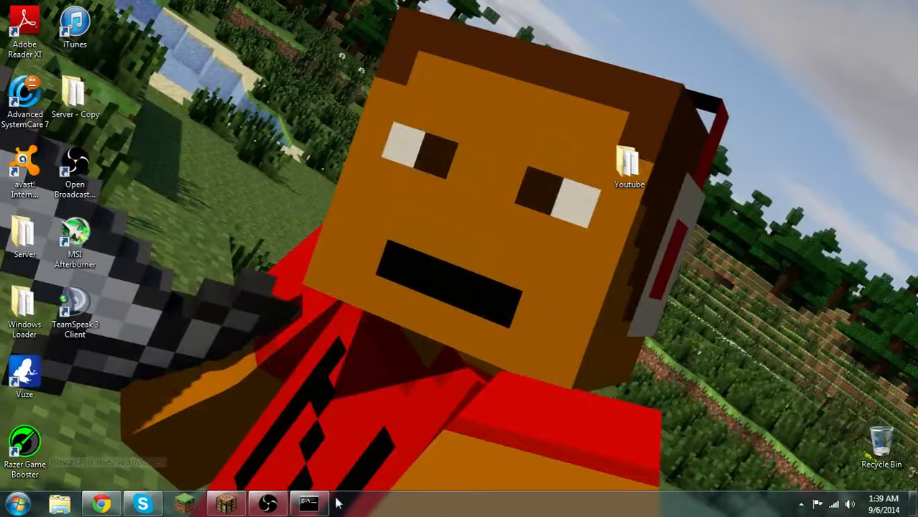
click(310, 504)
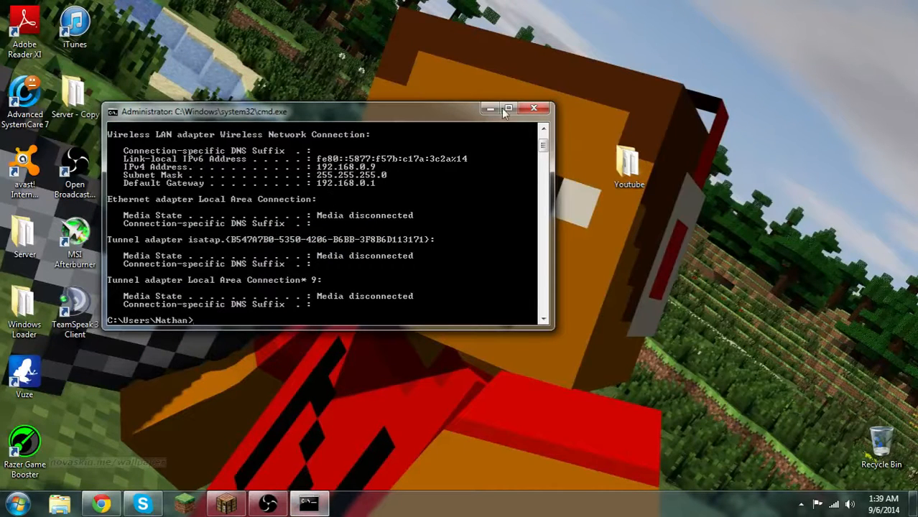
Close the Command Prompt and open the server properties file from the Youtube folder on the desktop
click(536, 109)
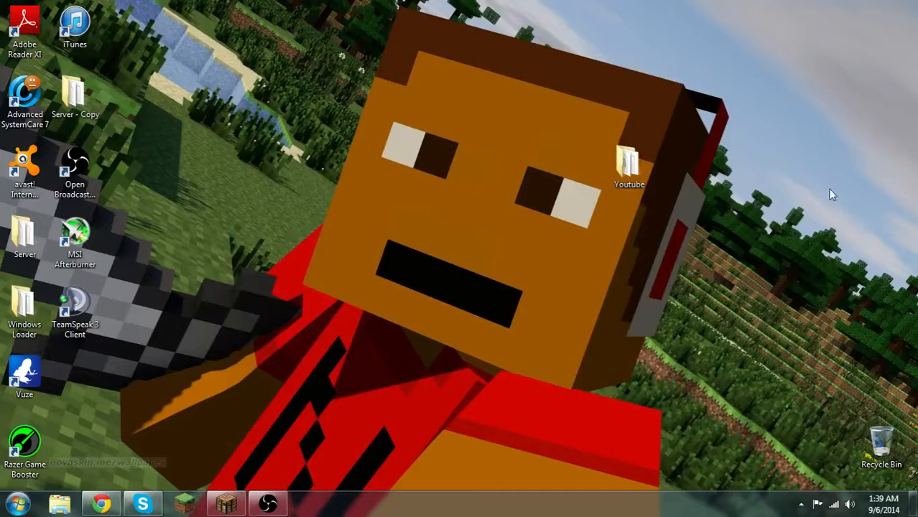
double_click(627, 165)
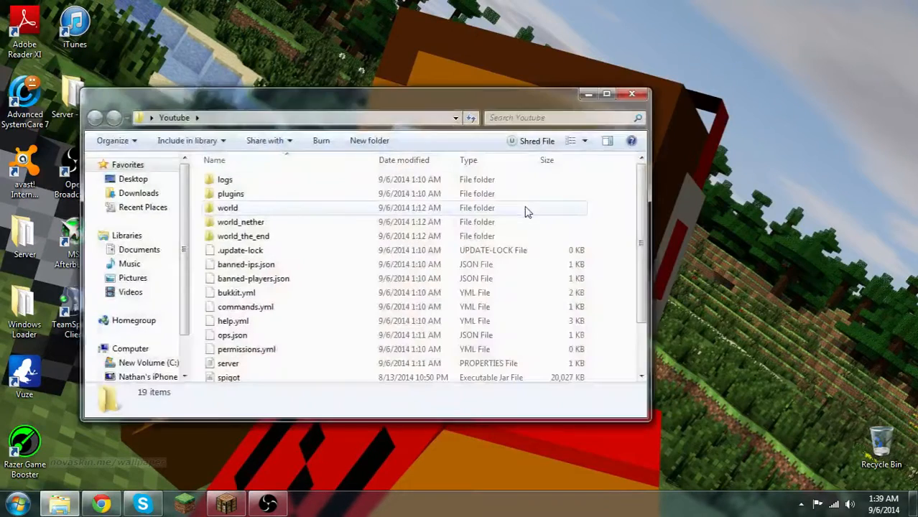
scroll(402, 244, down, 2)
double_click(247, 301)
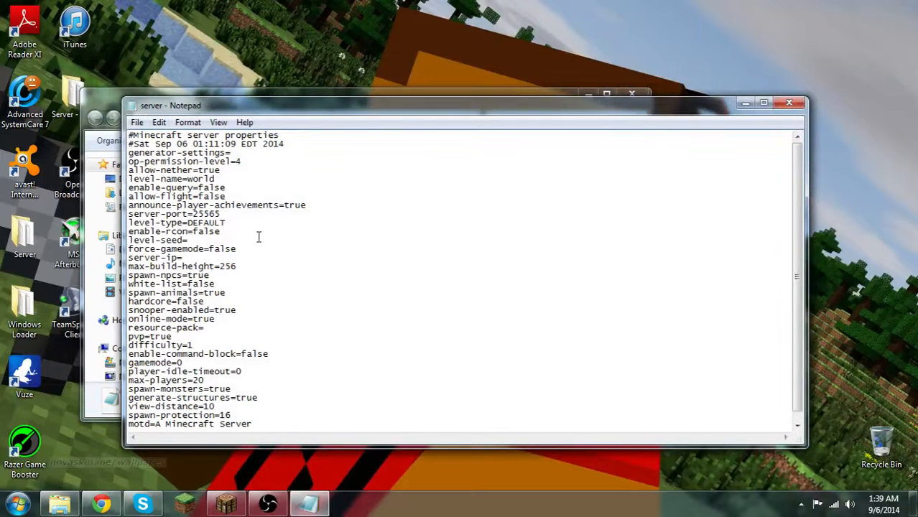
Review the server-port, server-ip and motd entries in the server properties file
click(243, 166)
scroll(224, 306, down, 1)
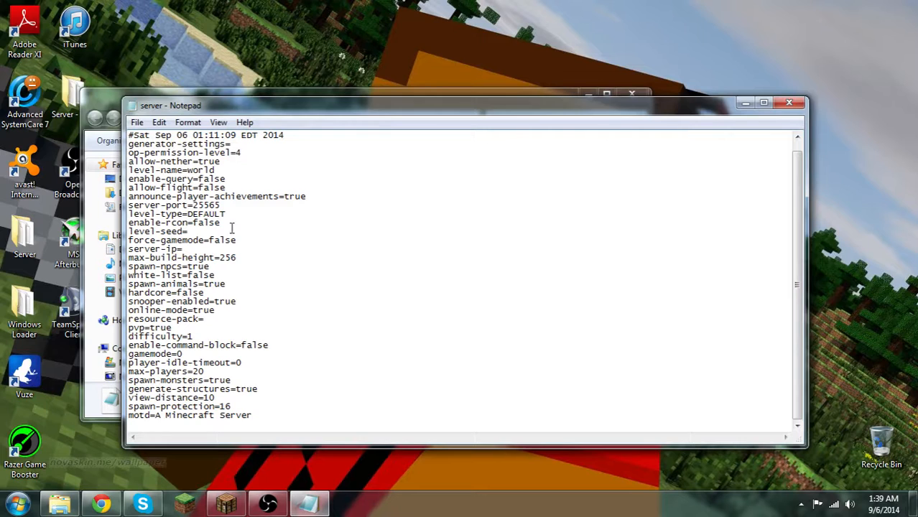
drag(220, 206, 193, 209)
click(185, 250)
drag(183, 249, 265, 239)
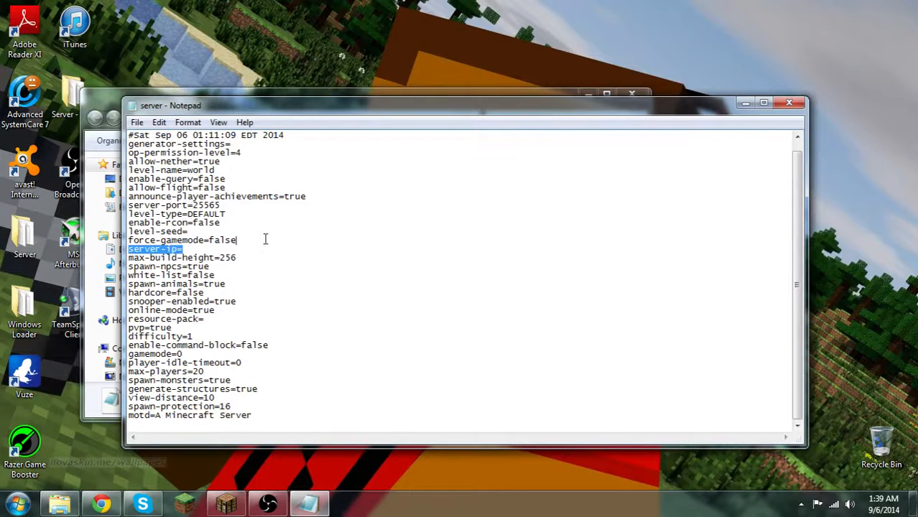
click(196, 249)
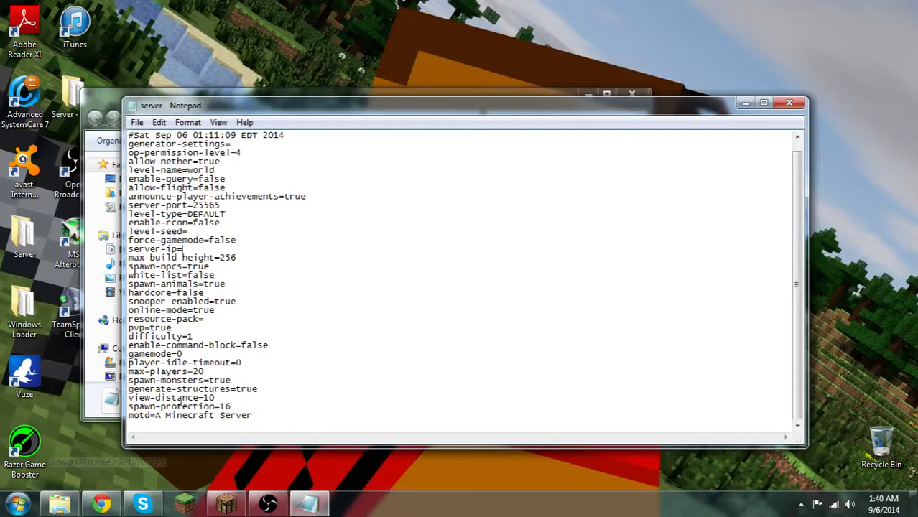
click(255, 415)
key(Return)
drag(252, 415, 157, 417)
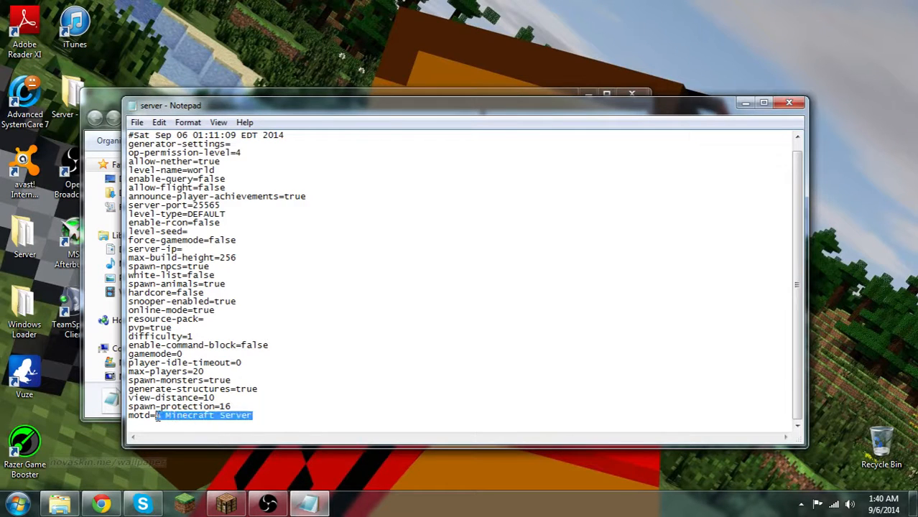
click(154, 420)
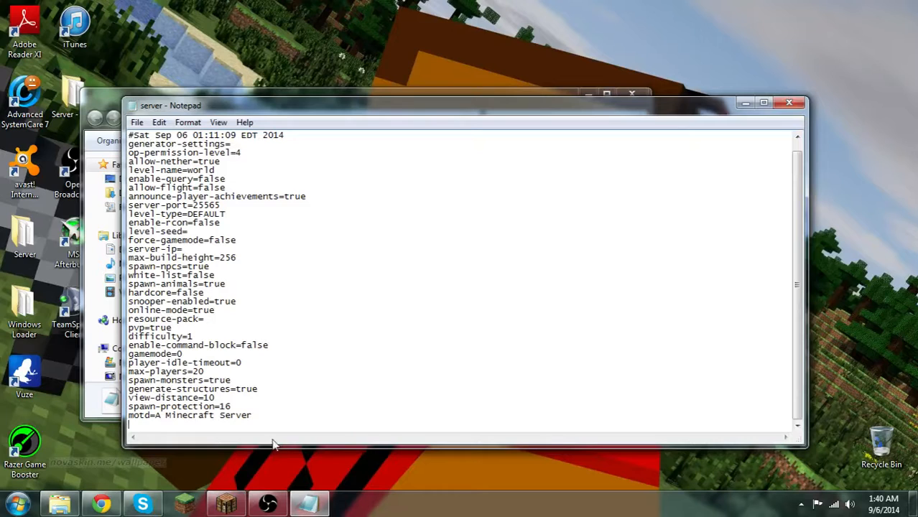
drag(202, 426, 156, 420)
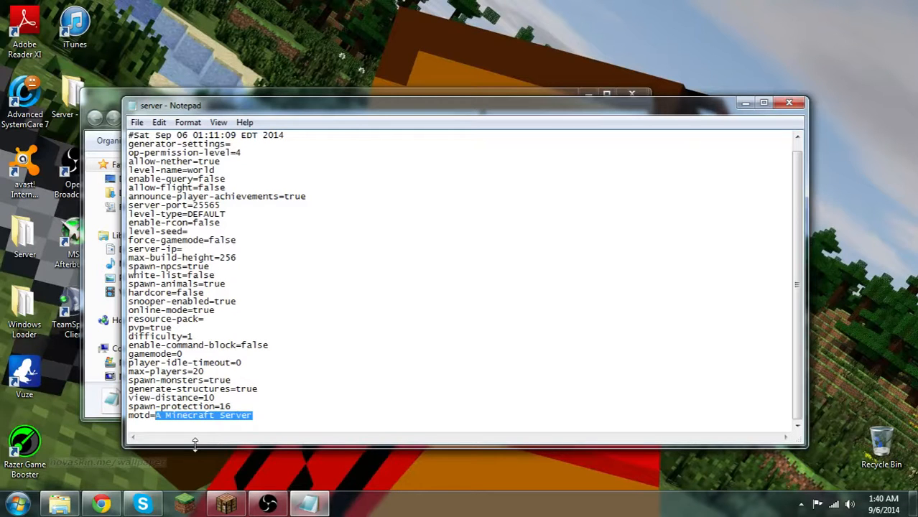
scroll(224, 379, up, 1)
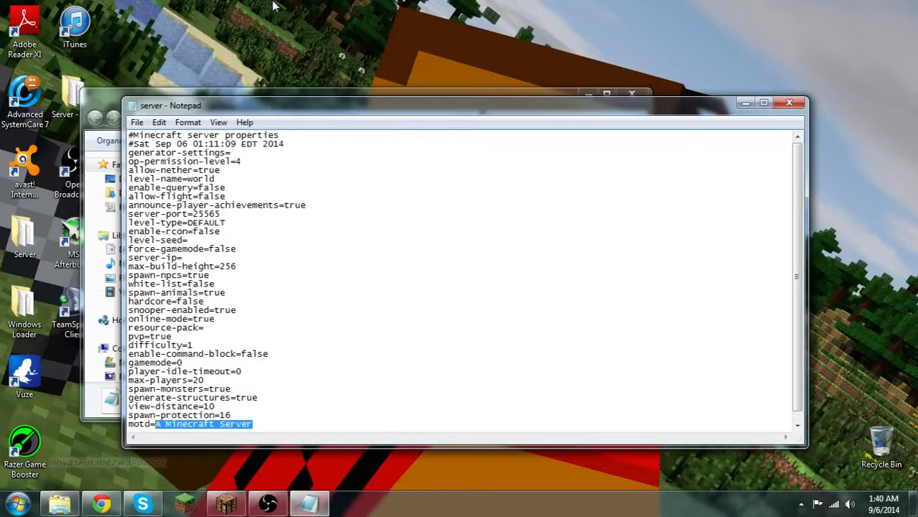
Set op-permission-level to 10 and announce-player-achievements to false
click(241, 161)
key(BackSpace)
text(10)
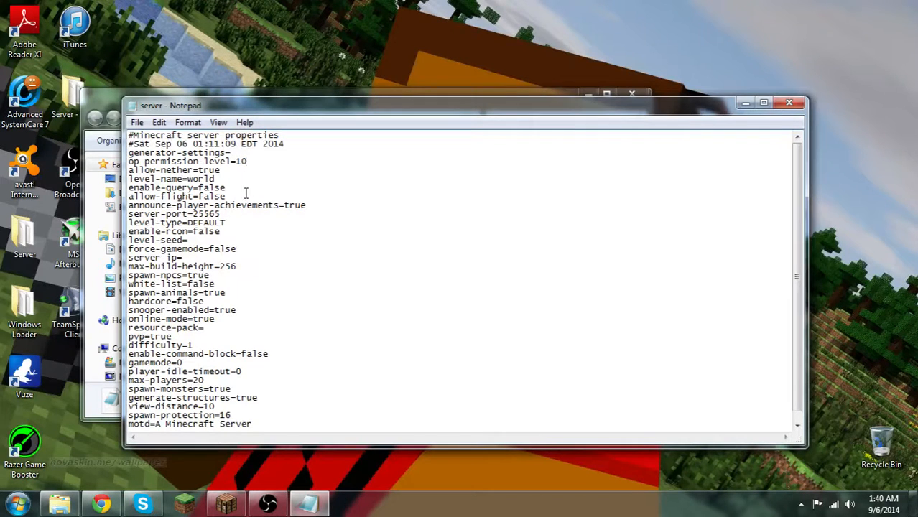
click(304, 206)
key(BackSpace)
key(BackSpace)
key(BackSpace)
key(BackSpace)
text(false)
Review the properties from level-type down to spawn-npcs, including force-gamemode, server-ip and max-build-height
click(144, 224)
drag(199, 231, 209, 249)
click(204, 242)
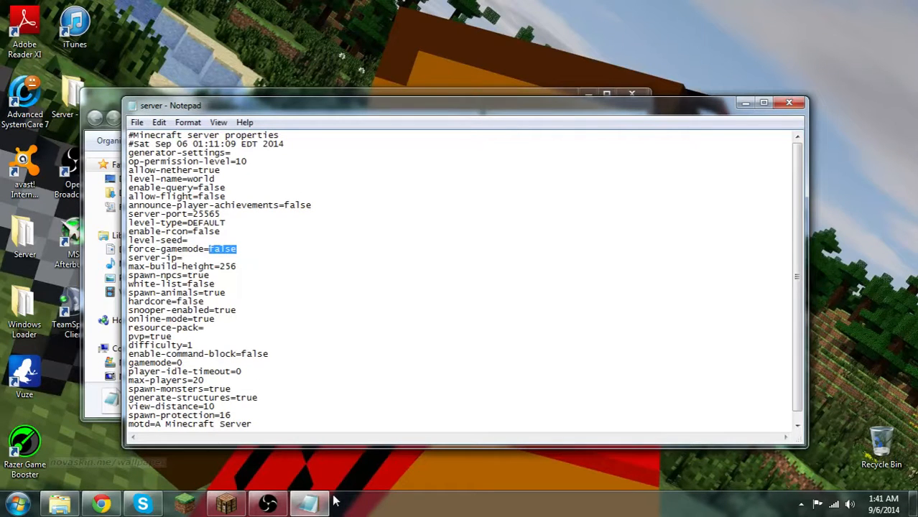
mouse_move(328, 497)
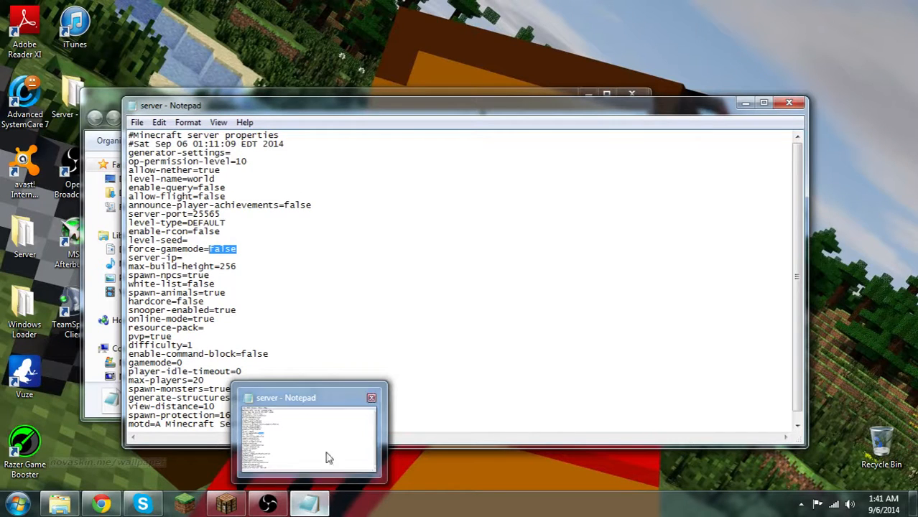
click(155, 257)
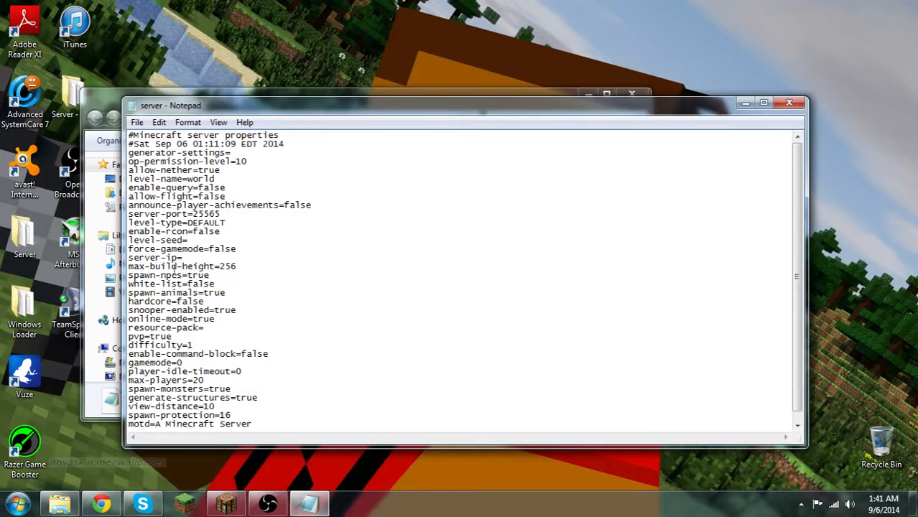
drag(237, 267, 222, 270)
click(144, 277)
Try white-list as true and return it to false
drag(216, 285, 187, 285)
text(trur)
key(BackSpace)
key(BackSpace)
key(BackSpace)
key(BackSpace)
text(fasle)
key(BackSpace)
key(BackSpace)
Try hardcore as true and return it to false
key(BackSpace)
key(BackSpace)
text(alse)
drag(207, 301, 177, 301)
text(true)
key(BackSpace)
key(BackSpace)
key(BackSpace)
key(BackSpace)
text(false)
Review the snooper-enabled, online-mode, resource-pack and pvp entries
drag(238, 310, 215, 310)
drag(128, 310, 236, 310)
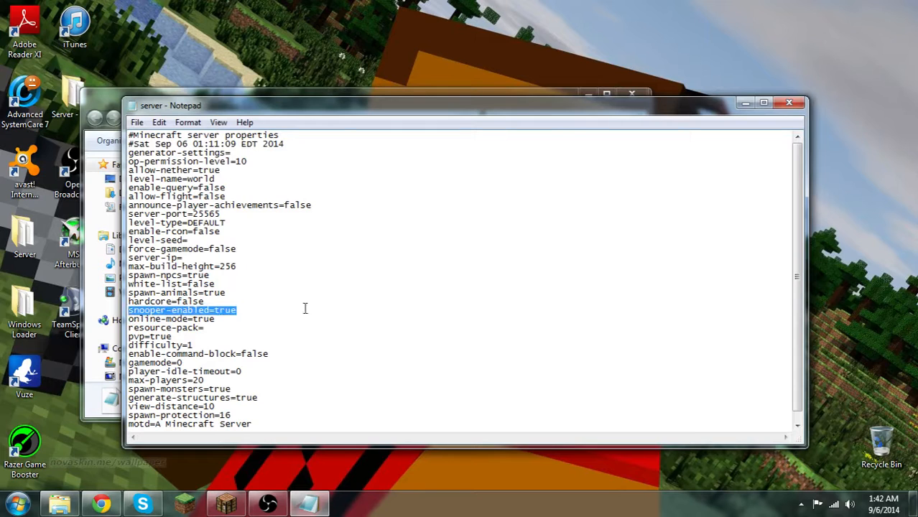
click(206, 324)
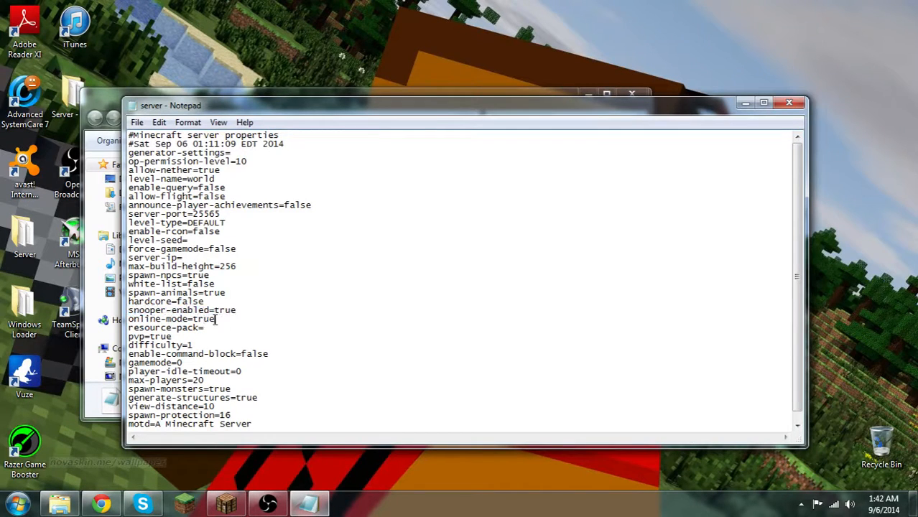
drag(216, 319, 195, 325)
click(209, 328)
click(175, 337)
Set difficulty to 2 and enable-command-block to true
mouse_move(175, 336)
mouse_down()
mouse_move(148, 346)
mouse_move(146, 336)
mouse_move(196, 348)
mouse_move(188, 348)
mouse_up()
text(2)
drag(268, 355, 242, 358)
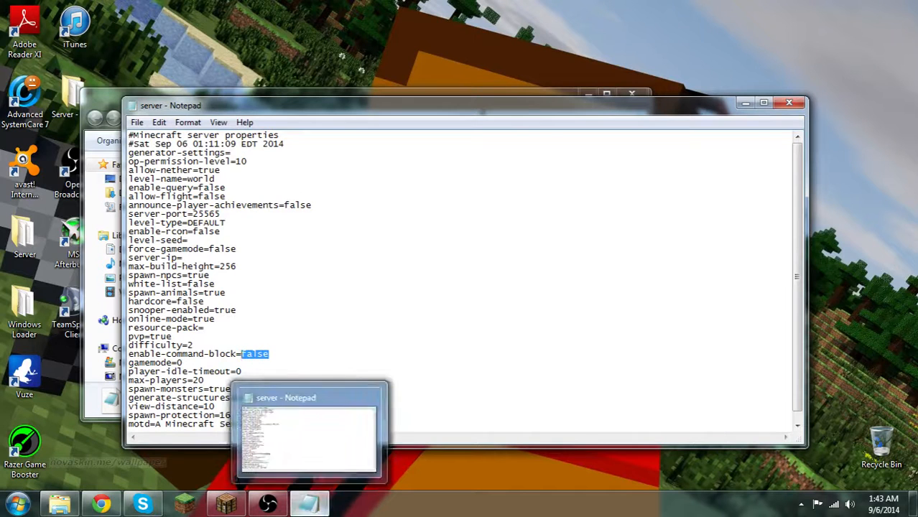
text(ture)
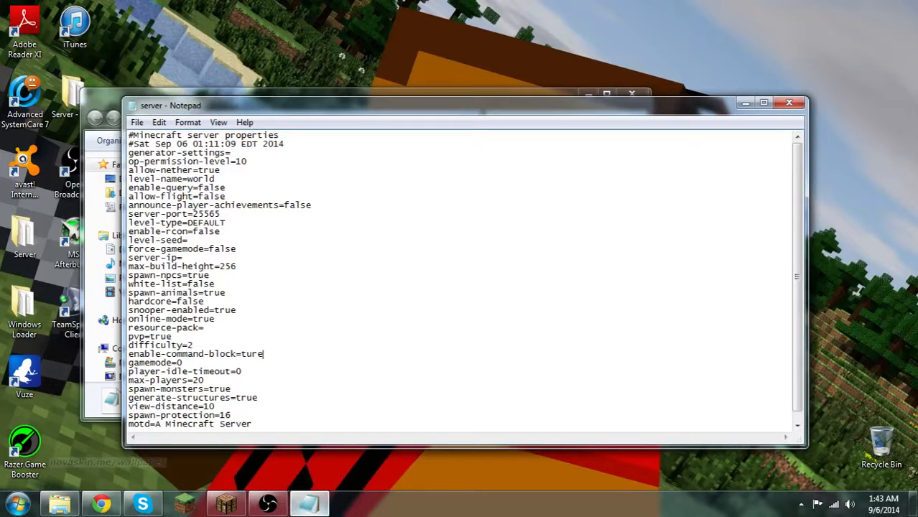
key(BackSpace)
key(BackSpace)
key(BackSpace)
text(re)
key(BackSpace)
text(ue)
Try gamemode values 1 and 2 and return the gamemode to 0
double_click(179, 363)
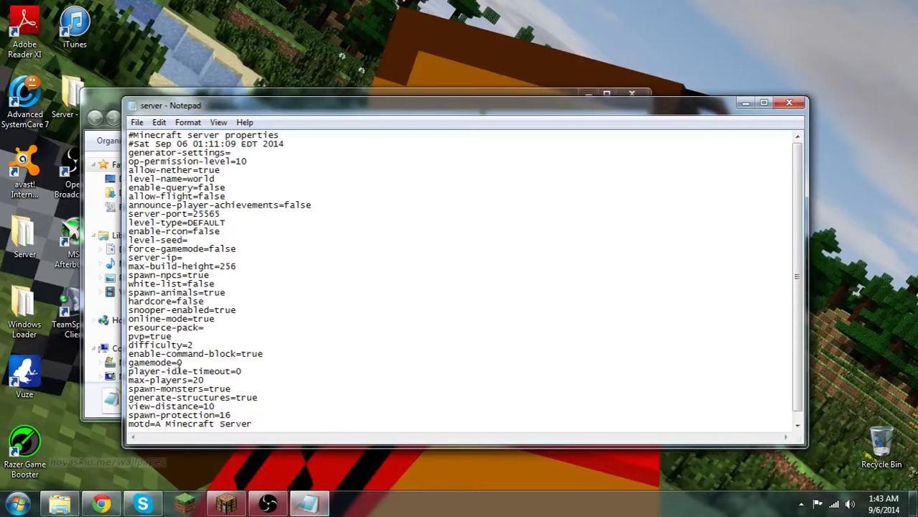
text(1)
key(BackSpace)
text(0)
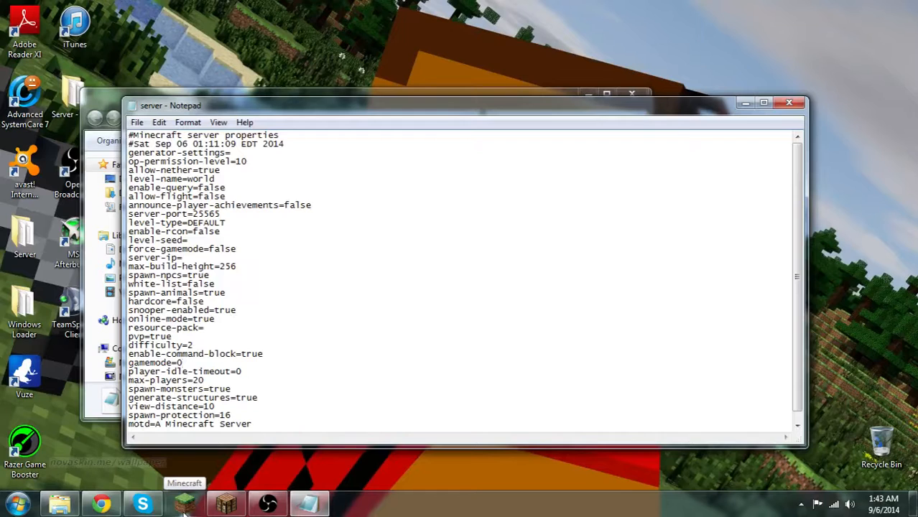
key(BackSpace)
text(1)
key(BackSpace)
text(02)
key(BackSpace)
key(BackSpace)
text(2)
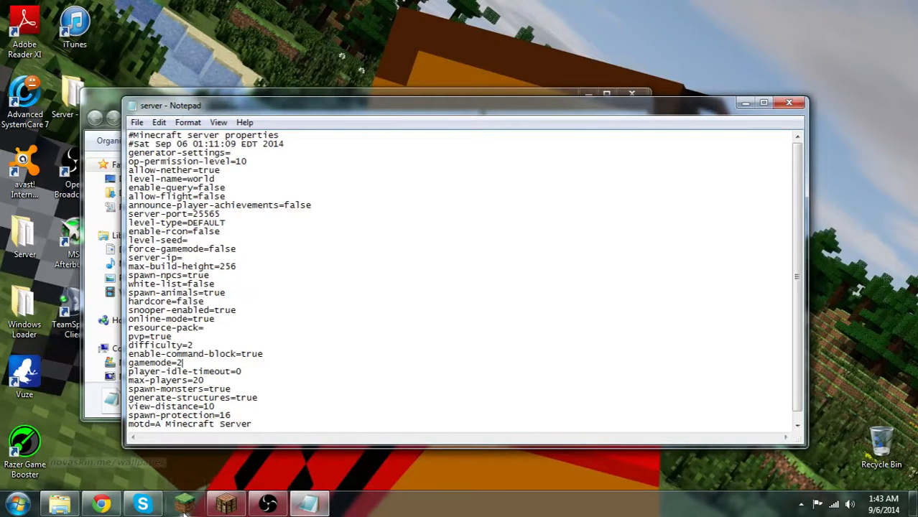
key(BackSpace)
text(0)
key(BackSpace)
text(1)
key(BackSpace)
text(2)
key(BackSpace)
text(0)
Review the max-players, spawn-monsters, generate-structures and view-distance entries
drag(128, 388, 201, 384)
double_click(200, 381)
mouse_move(205, 378)
mouse_down()
mouse_move(166, 390)
mouse_move(196, 389)
mouse_move(208, 371)
mouse_move(192, 378)
mouse_up()
drag(128, 389, 193, 378)
drag(234, 390, 219, 389)
scroll(297, 337, down, 1)
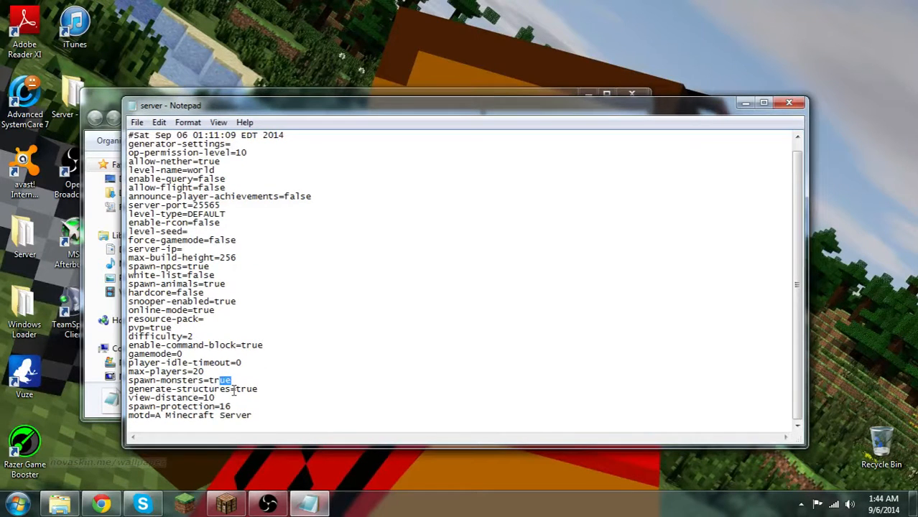
drag(264, 383, 236, 390)
click(171, 398)
Replace the motd text with "msdnflsda,nf.,sadmnfglaknt;lkqt;lrektj;ladthj'd" and close the properties file, saving the changes
drag(256, 415, 162, 416)
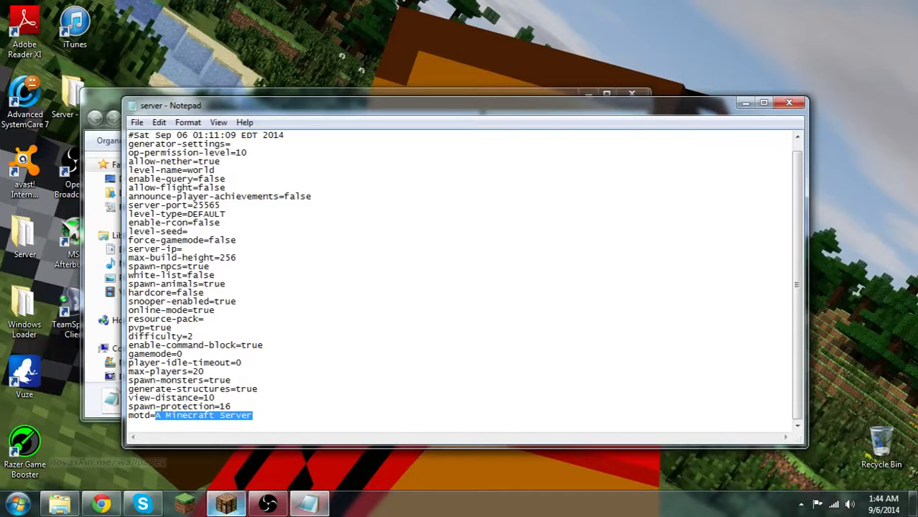
text(msdnflsda,nf.,sadmnfglaknt;lkqt;lrektj;ladthj'd)
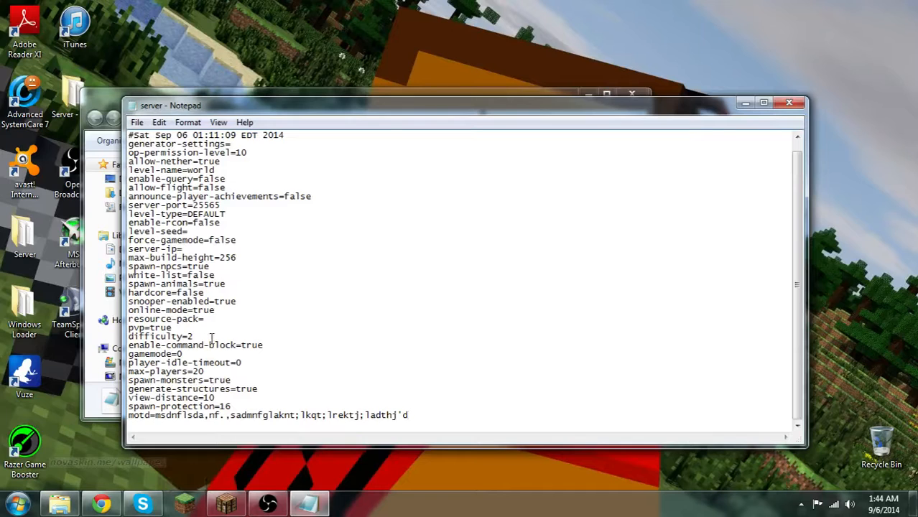
click(787, 105)
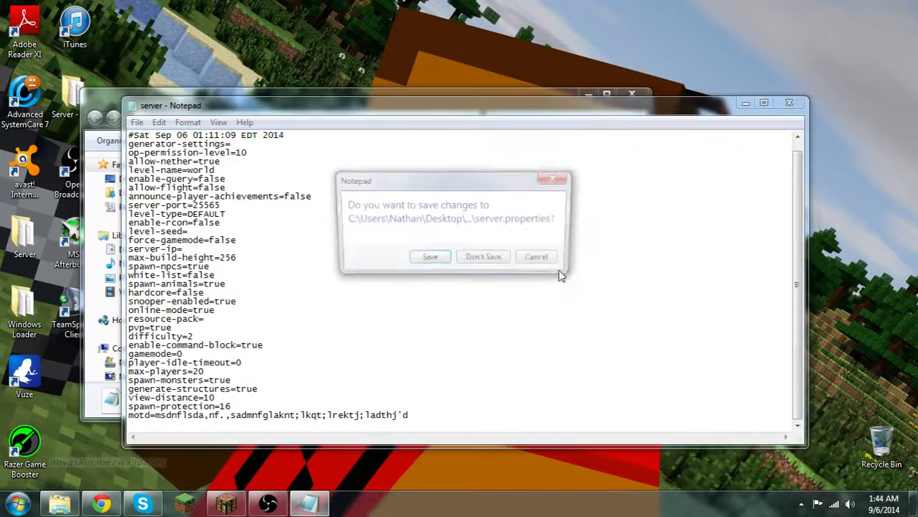
click(445, 264)
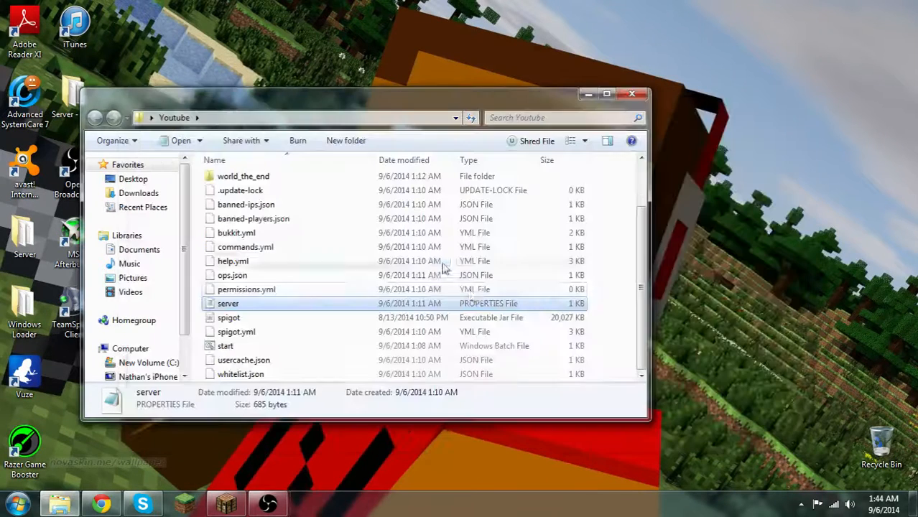
Launch the server with the start batch file and minimize its console and the Youtube folder window
double_click(280, 345)
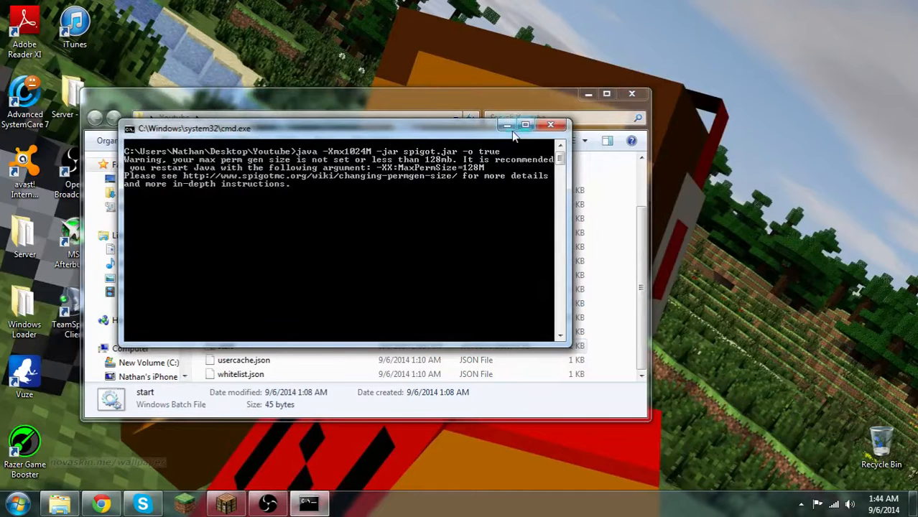
click(507, 126)
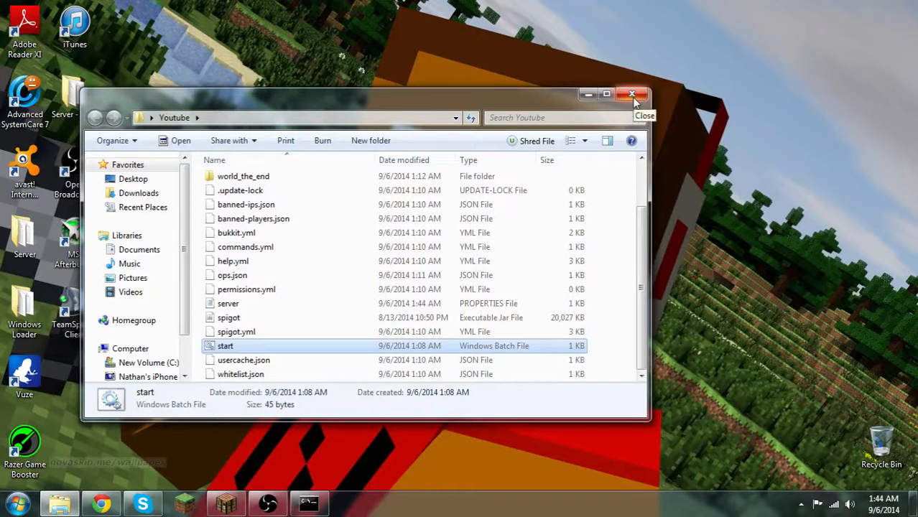
click(271, 499)
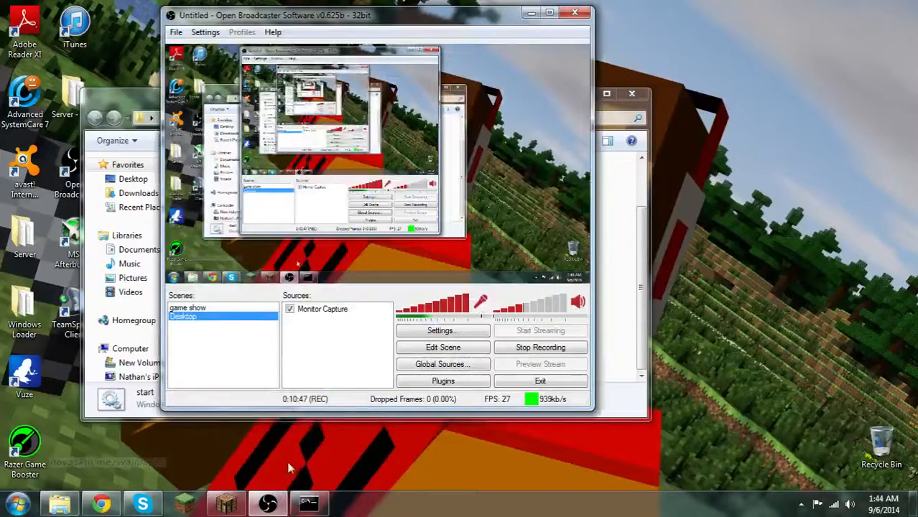
click(529, 13)
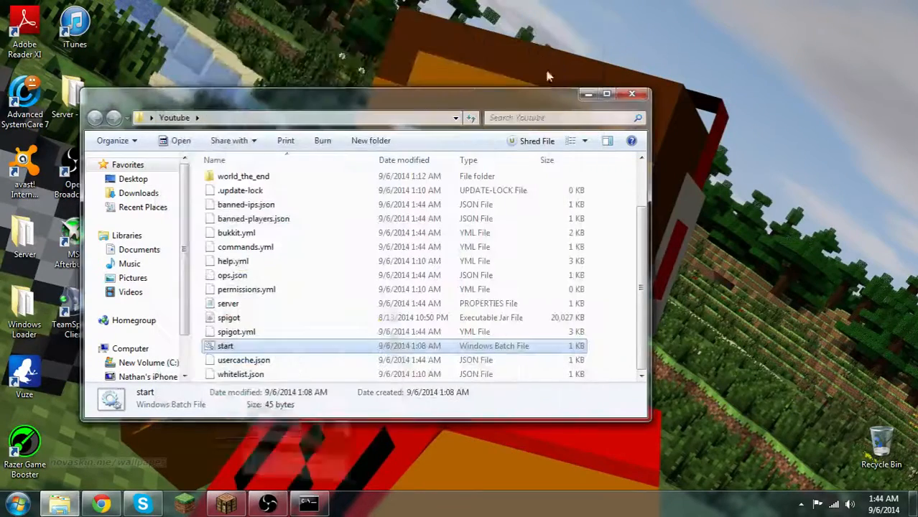
click(585, 94)
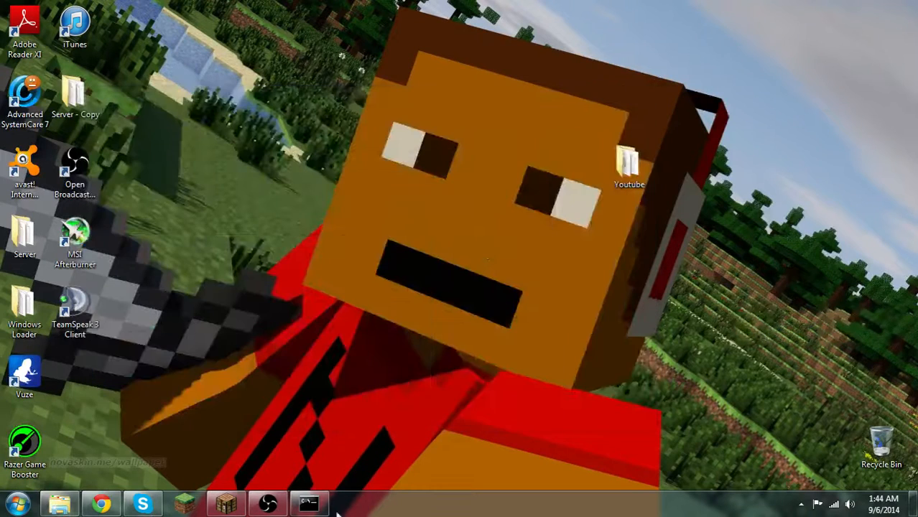
Switch to Minecraft, refresh the multiplayer server list and check the startup log in the server console
click(236, 507)
click(510, 466)
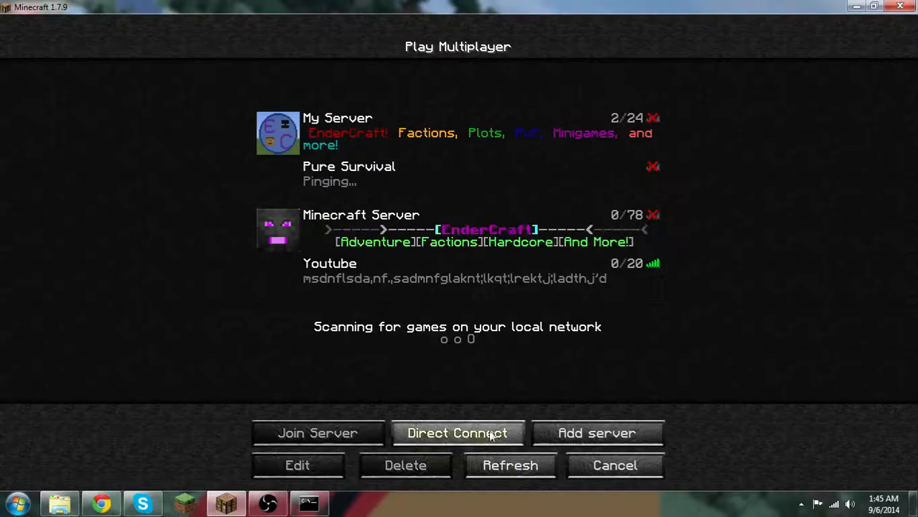
click(308, 502)
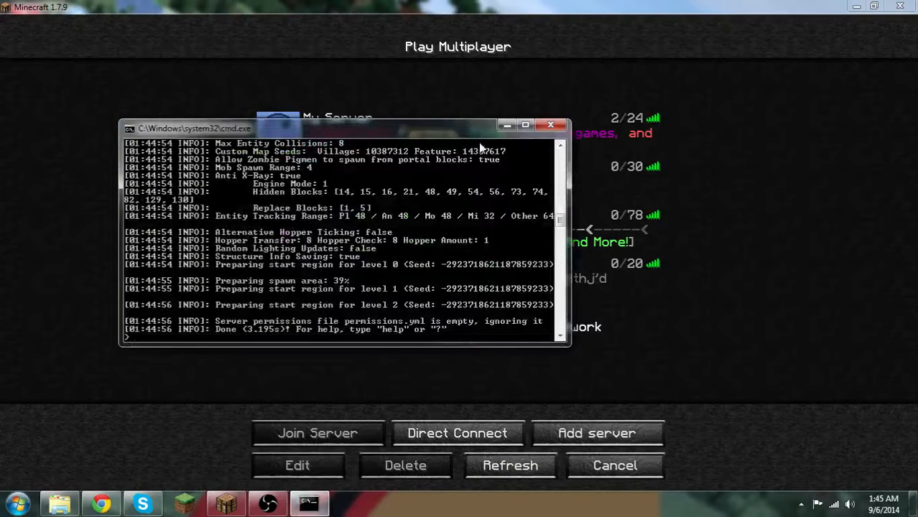
click(504, 125)
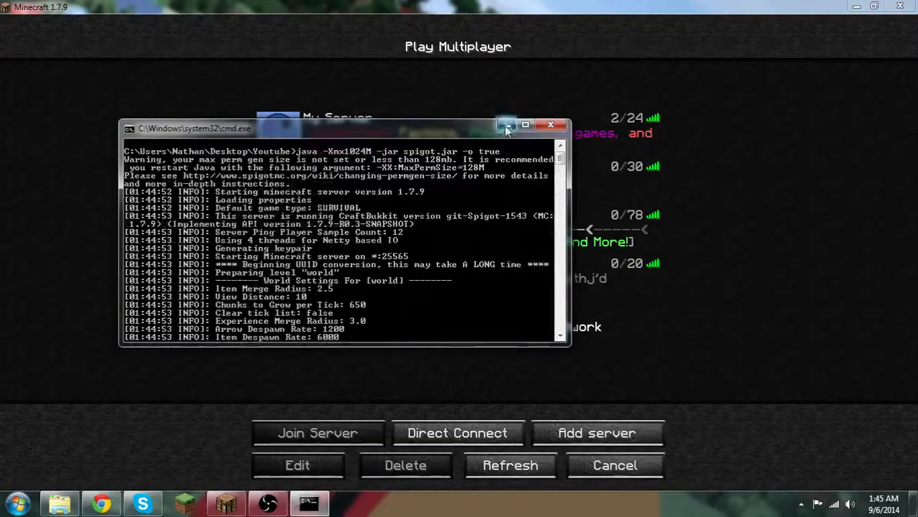
click(505, 126)
Refresh the multiplayer server list again and join the Youtube server
click(510, 465)
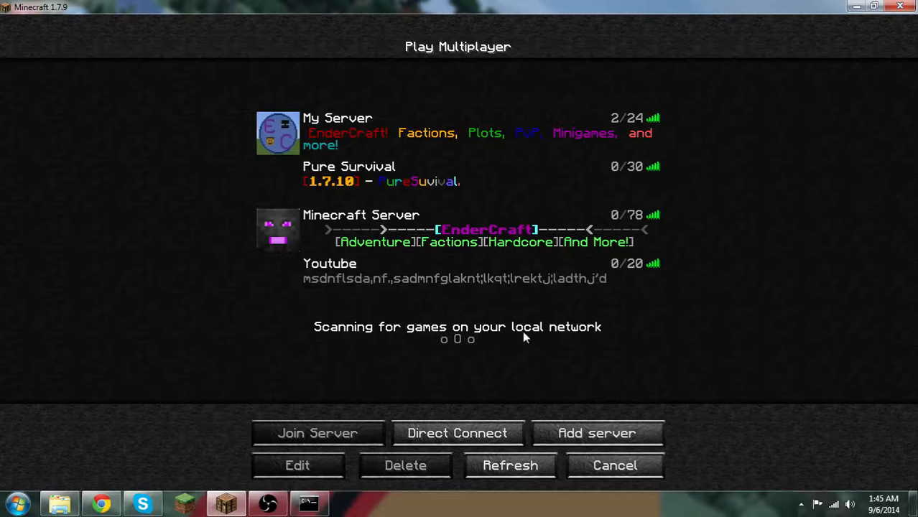
click(504, 287)
double_click(504, 287)
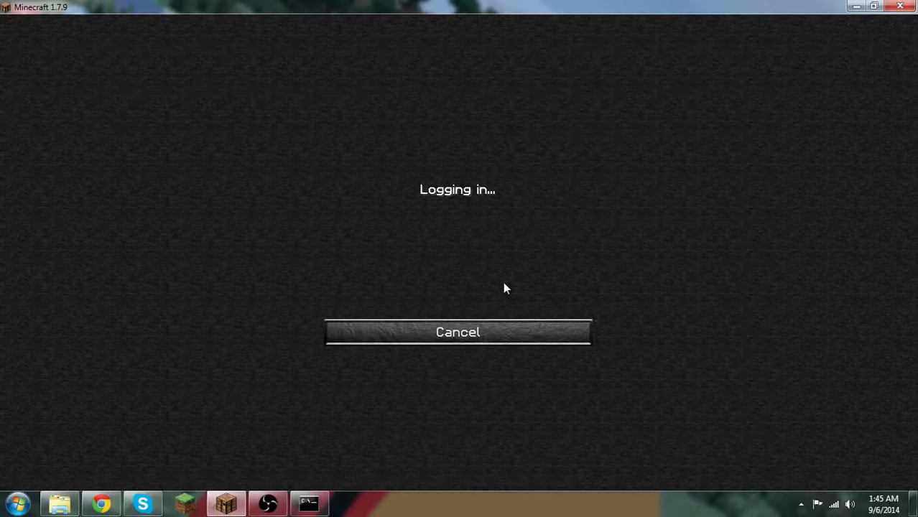